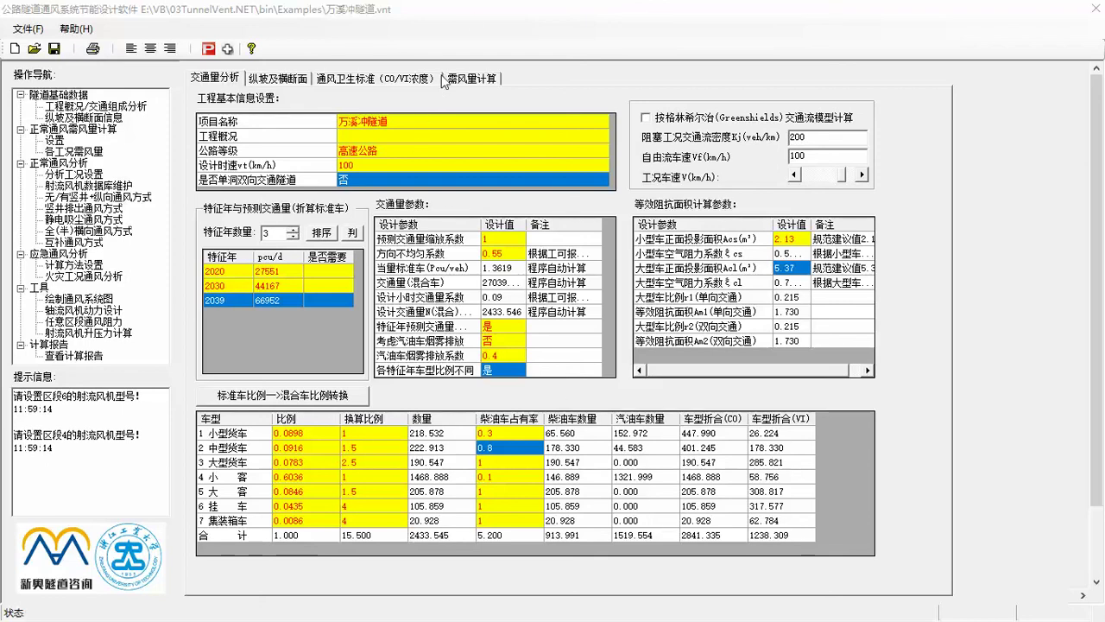
Step: Browse the project pages: calculation method, fire-case analysis, system diagram, and axial fan power for 1号竖井轴流排风机
click(478, 14)
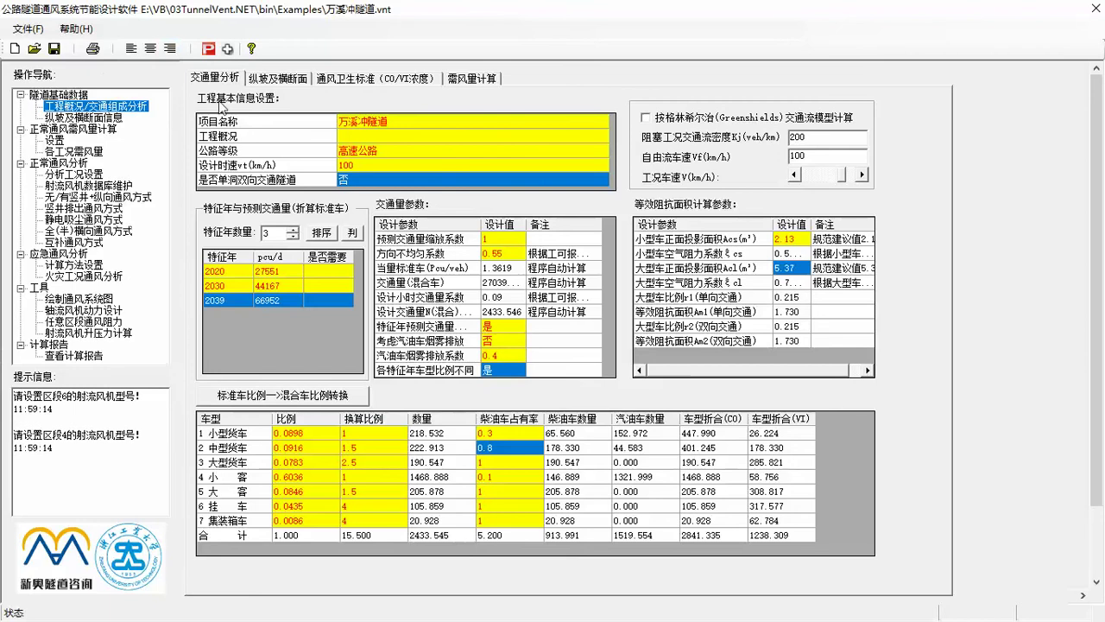
click(101, 442)
double_click(103, 449)
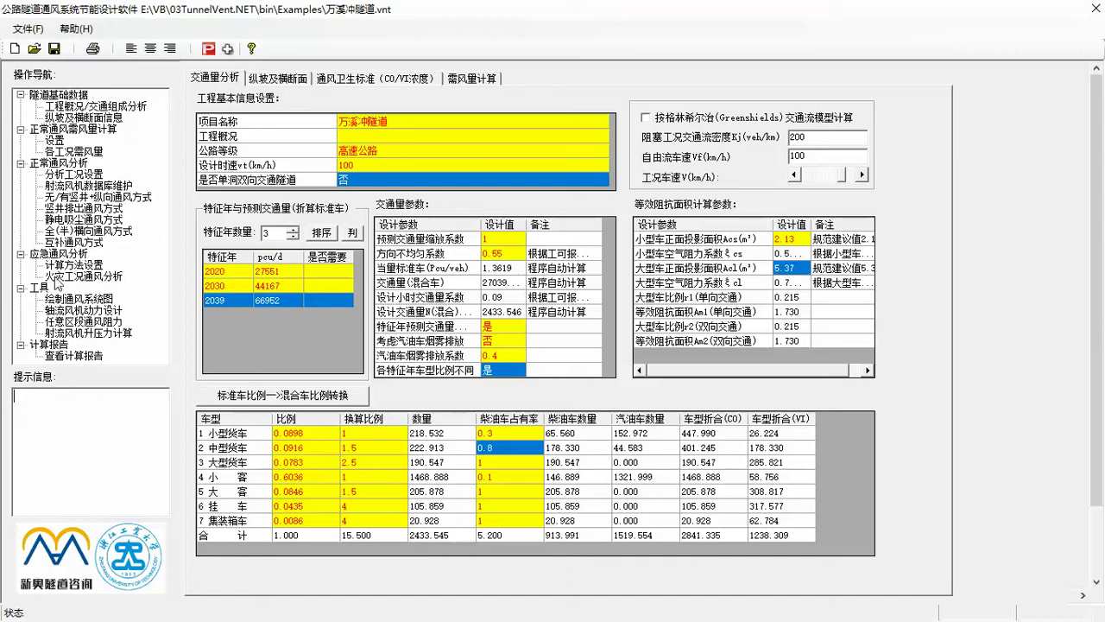
click(68, 264)
click(71, 275)
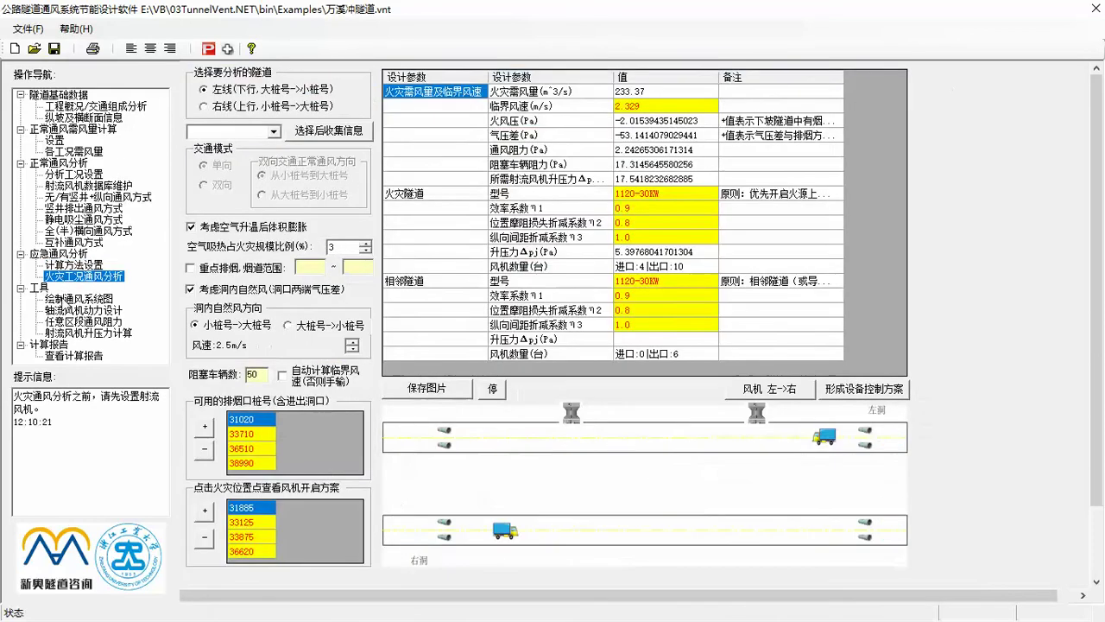
click(78, 298)
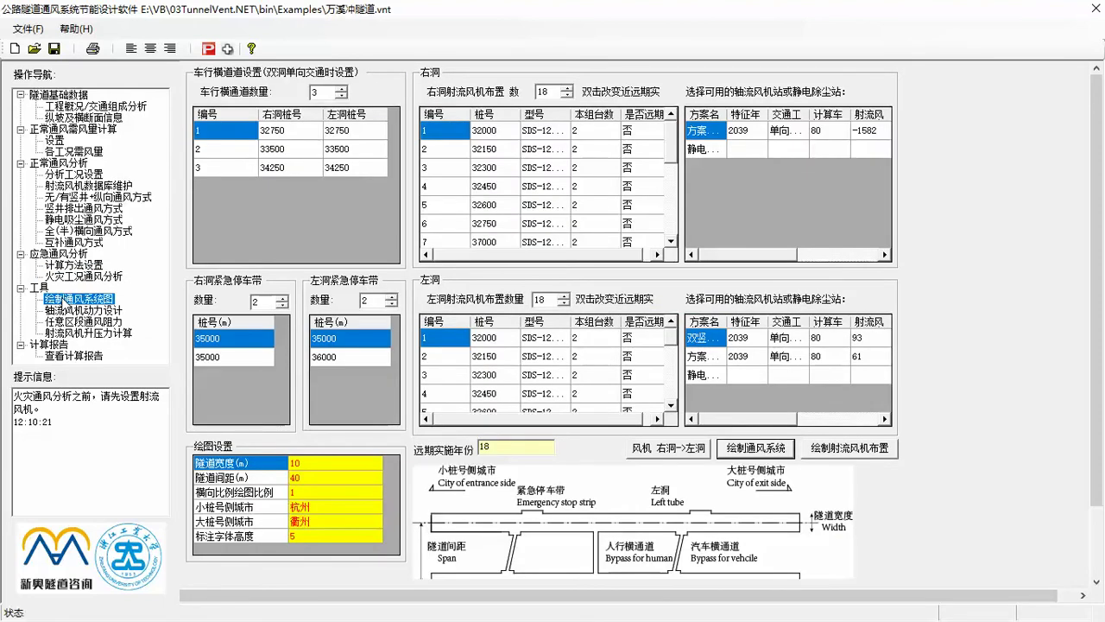
click(66, 310)
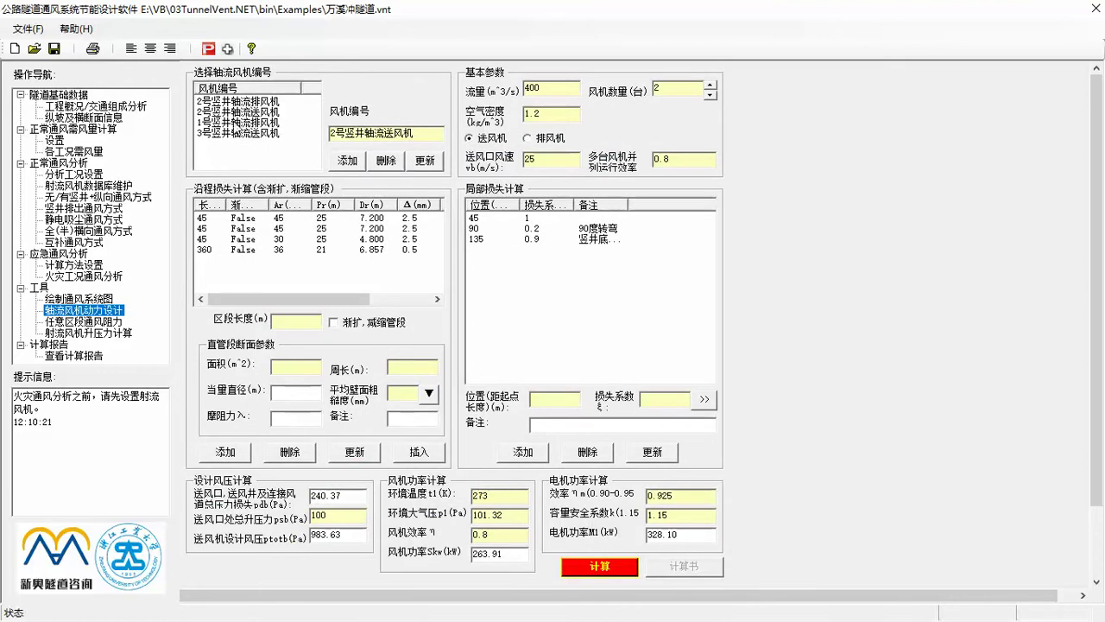
click(234, 123)
Step: Preview the section resistance, jet fan pressure rise and report tools, then return to traffic composition
click(116, 323)
click(358, 274)
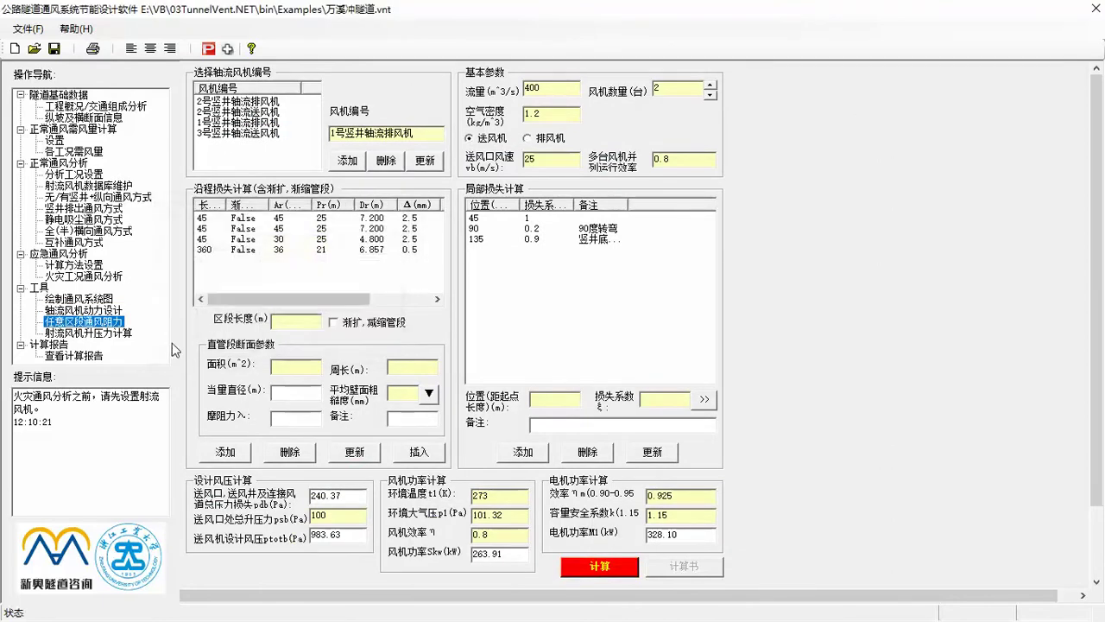
click(117, 333)
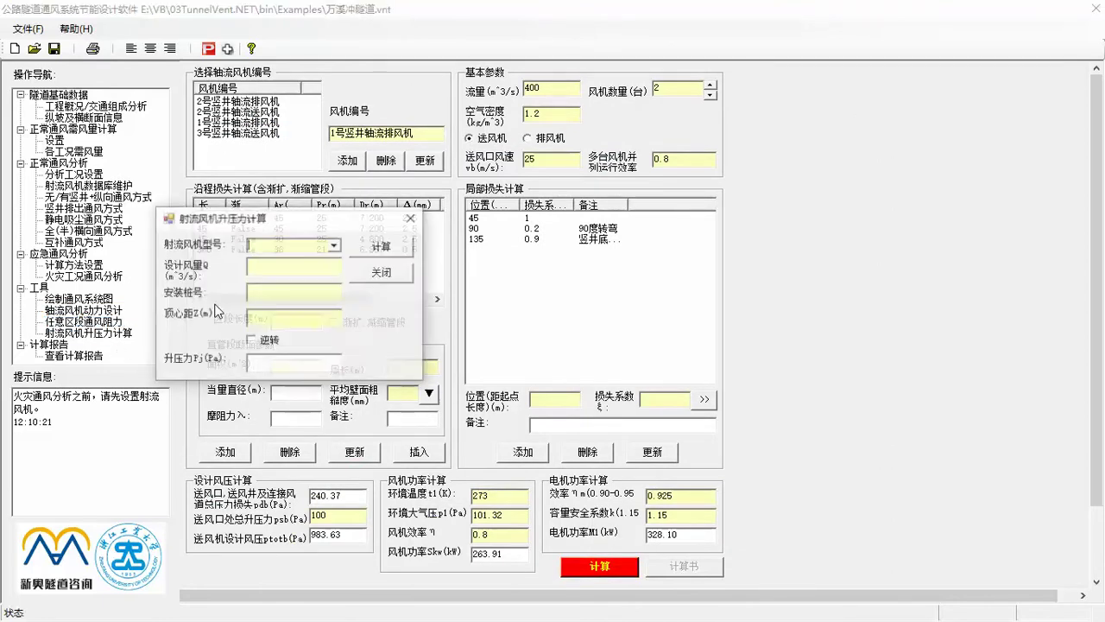
click(375, 275)
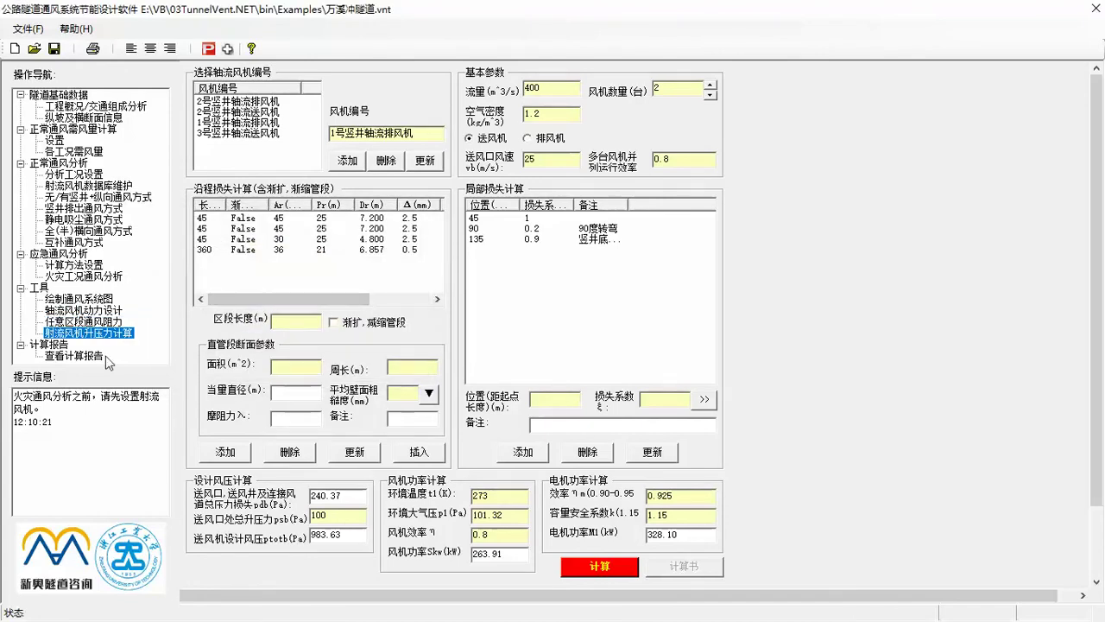
click(102, 358)
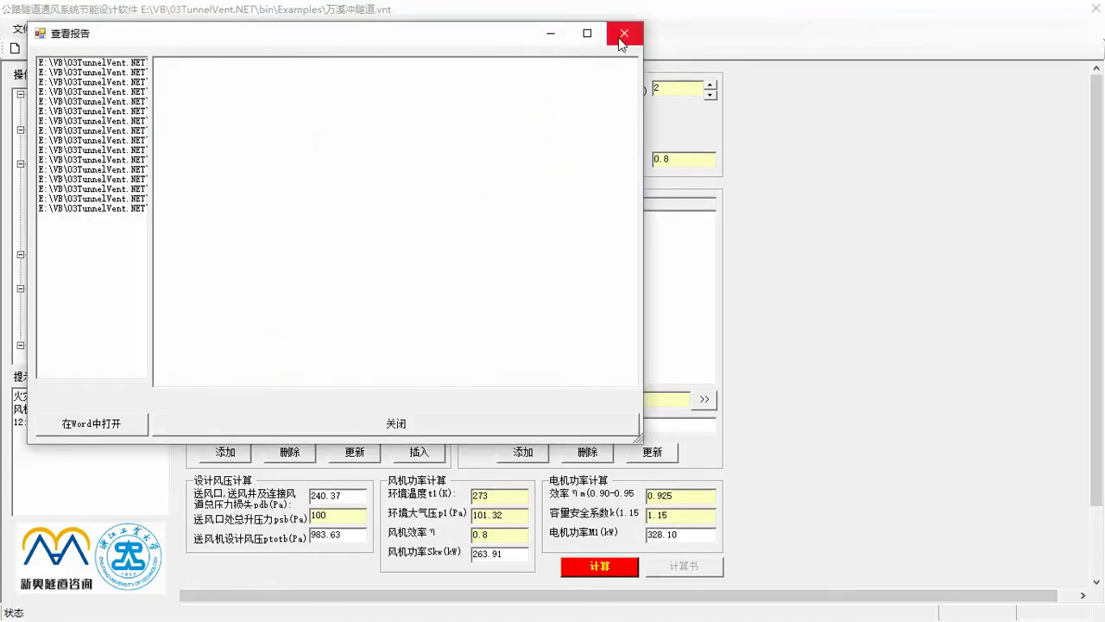
click(618, 37)
click(110, 106)
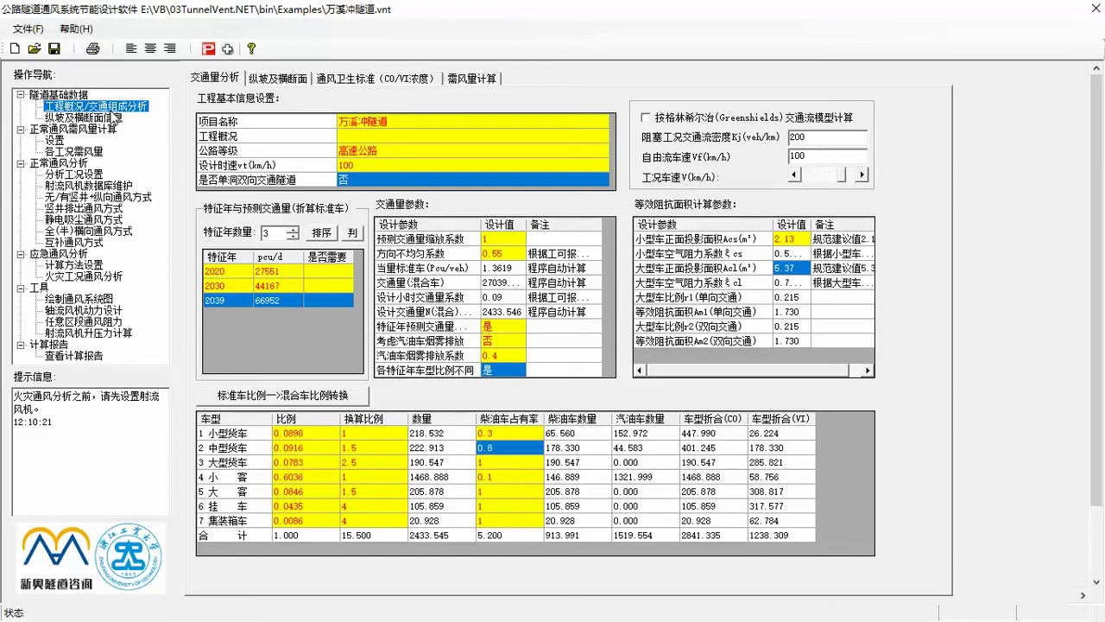
Step: Keep the design speed at 100 and single-bore two-way traffic at 否
click(536, 166)
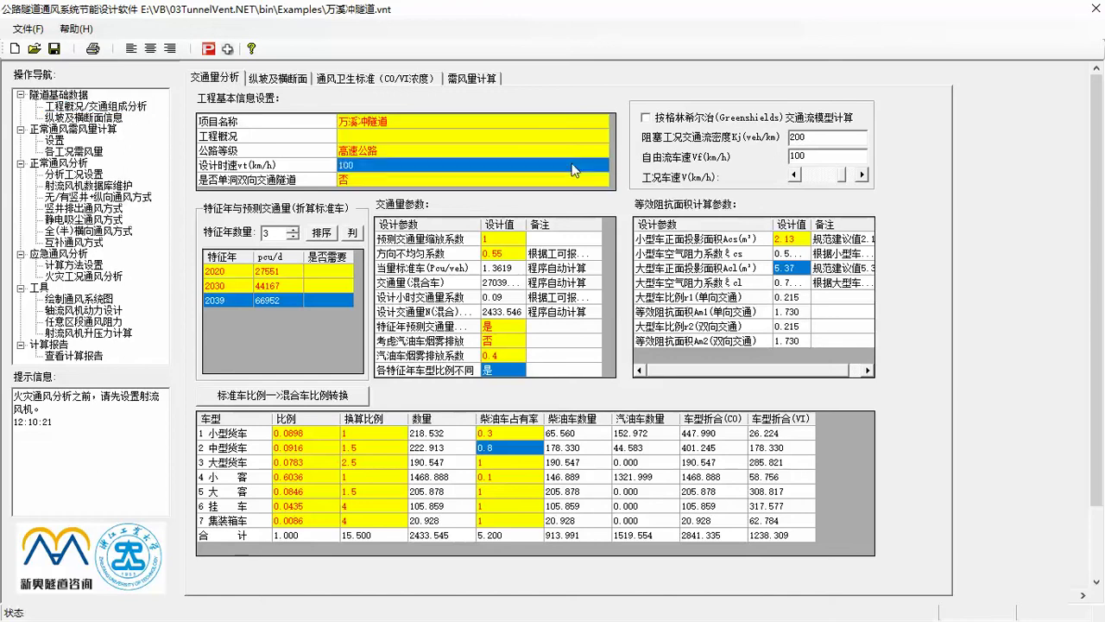
click(600, 166)
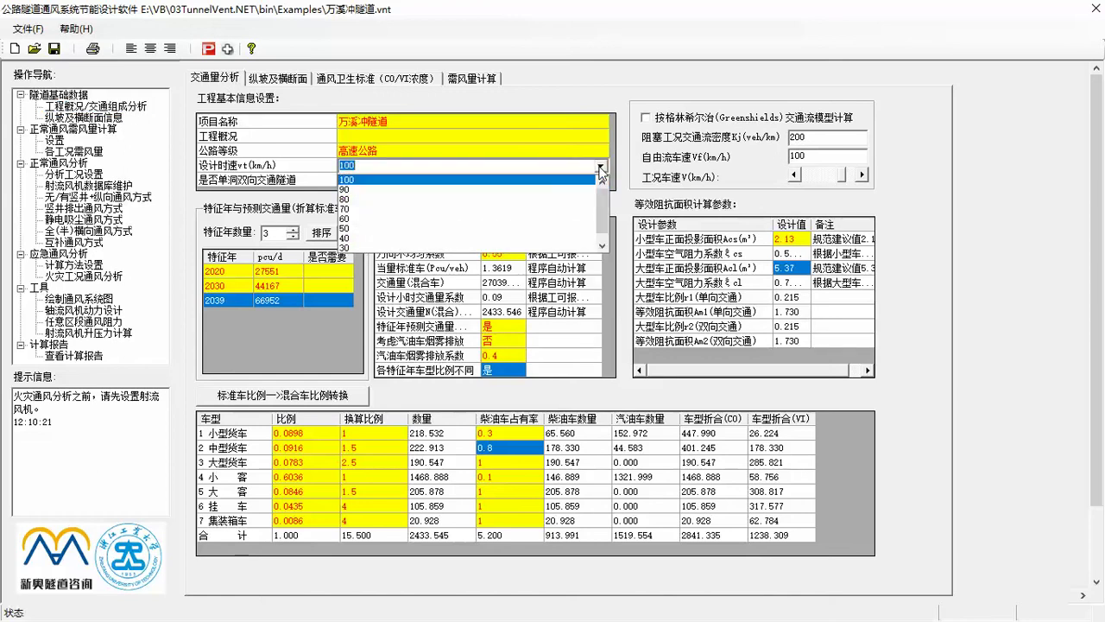
click(602, 170)
click(602, 181)
click(602, 182)
click(601, 183)
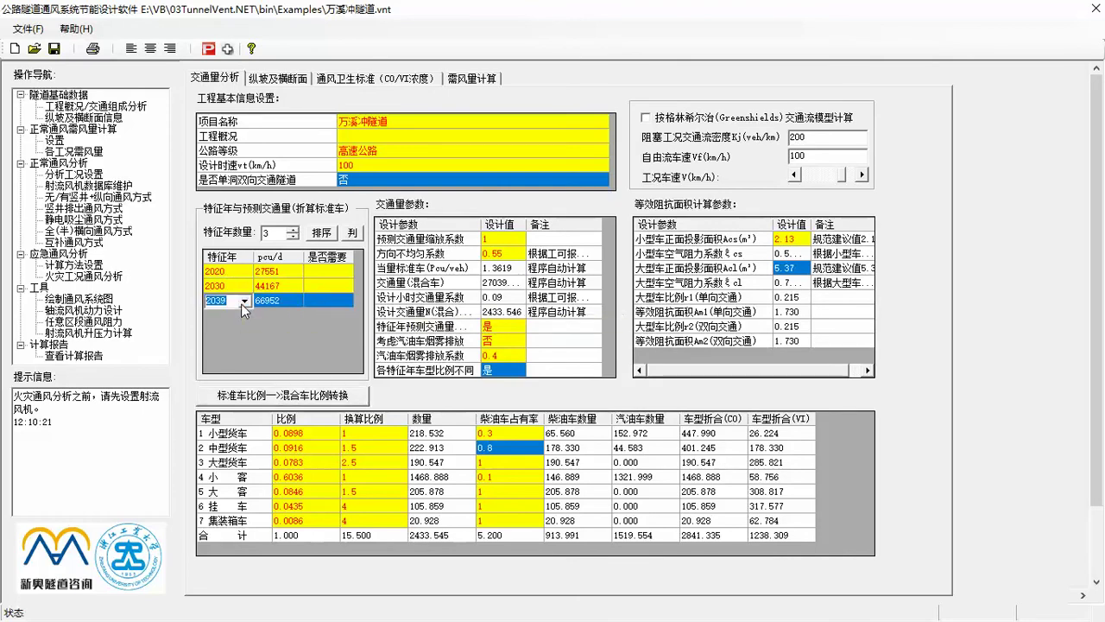
Step: Change the third forecast year from 2039 to 2040, keeping 66952, and run 判 on all years
click(241, 303)
click(232, 324)
click(276, 304)
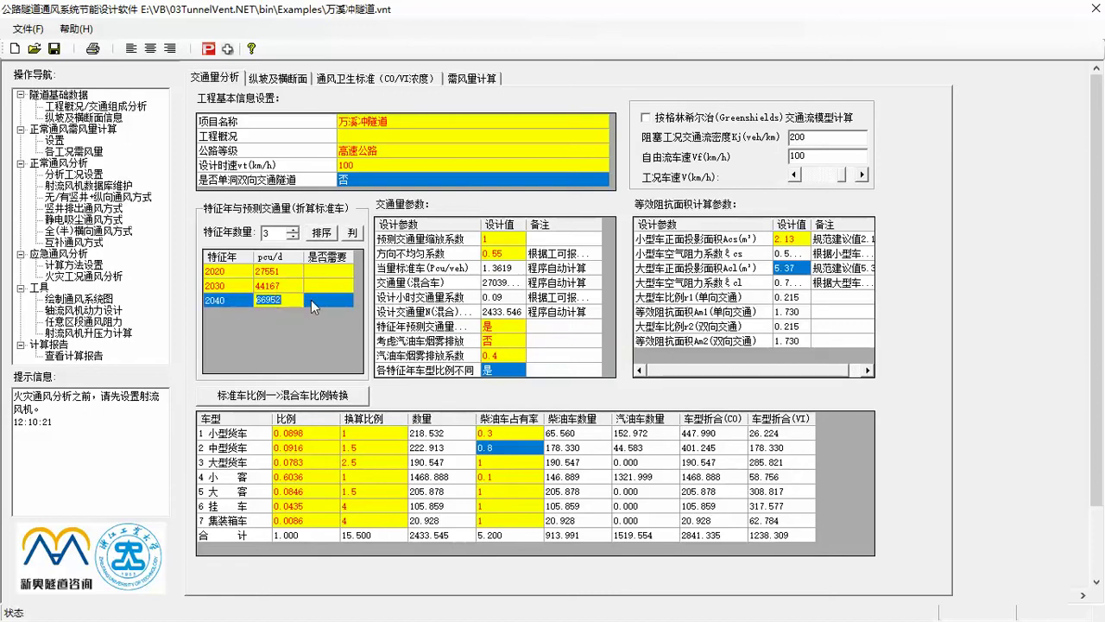
click(316, 299)
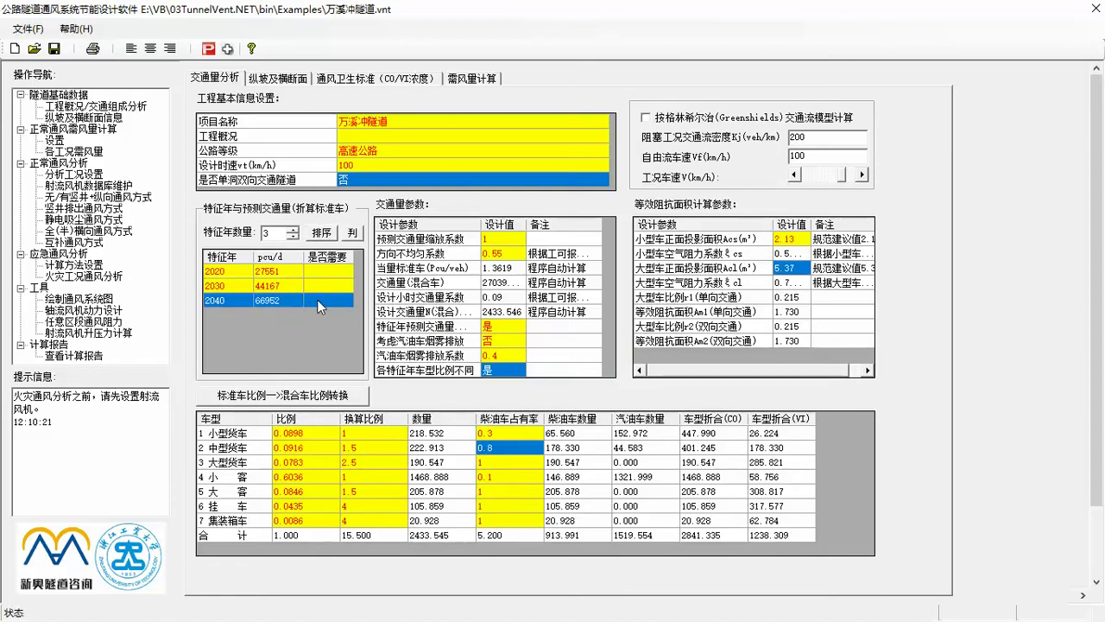
click(351, 233)
Step: Check coefficients 0.55 and 0.09, keep differing vehicle ratios at 是, and check frontal areas 2.13 and 5.37
click(508, 254)
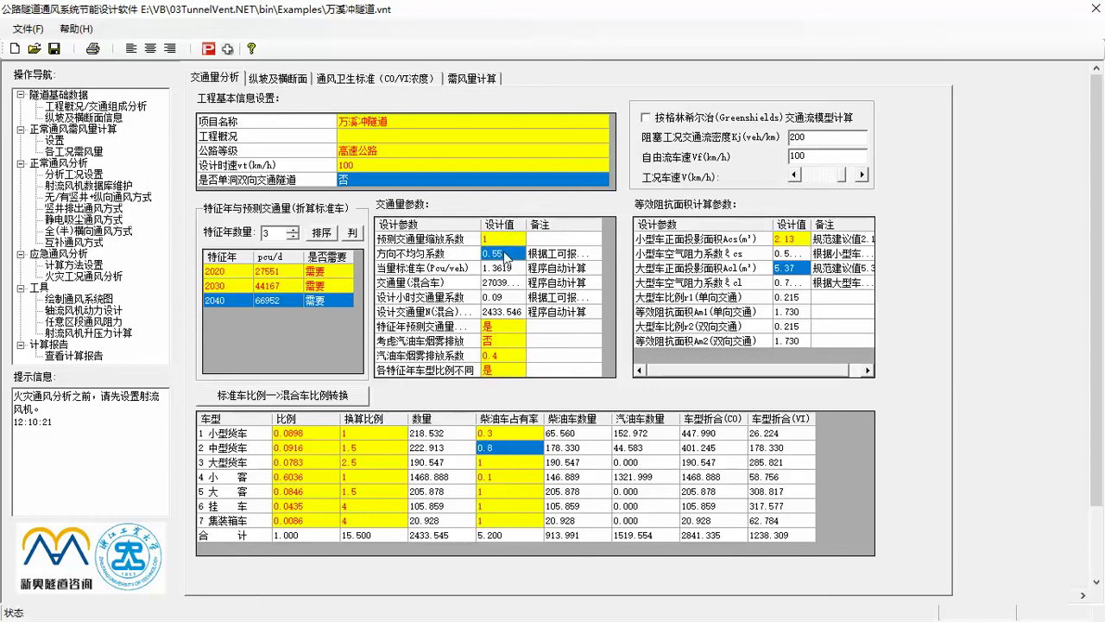
click(505, 298)
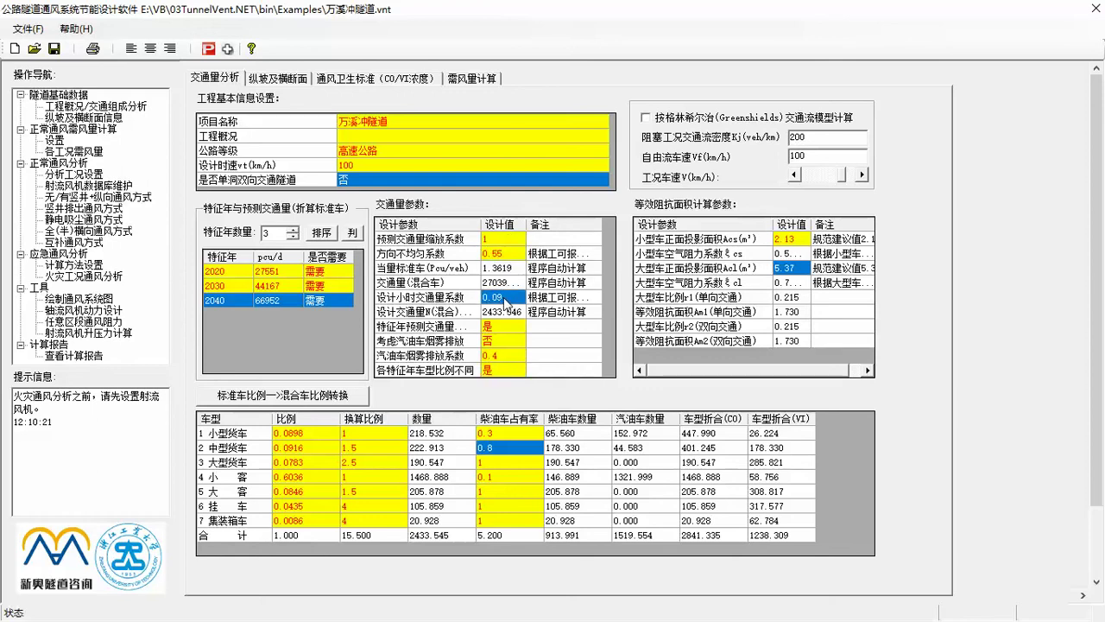
click(509, 369)
click(517, 371)
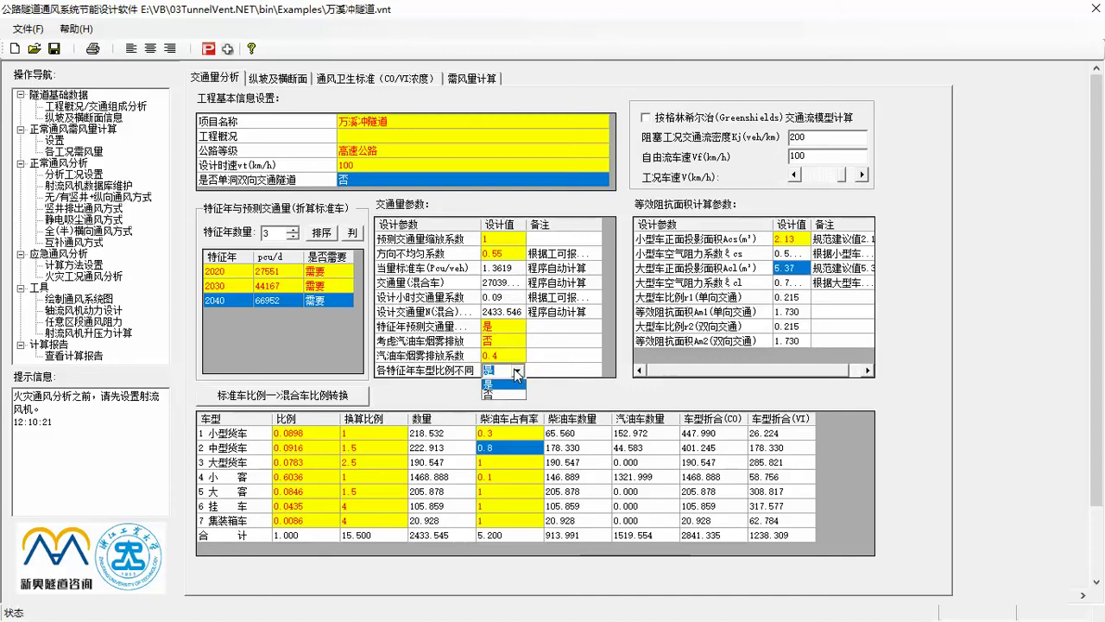
click(516, 373)
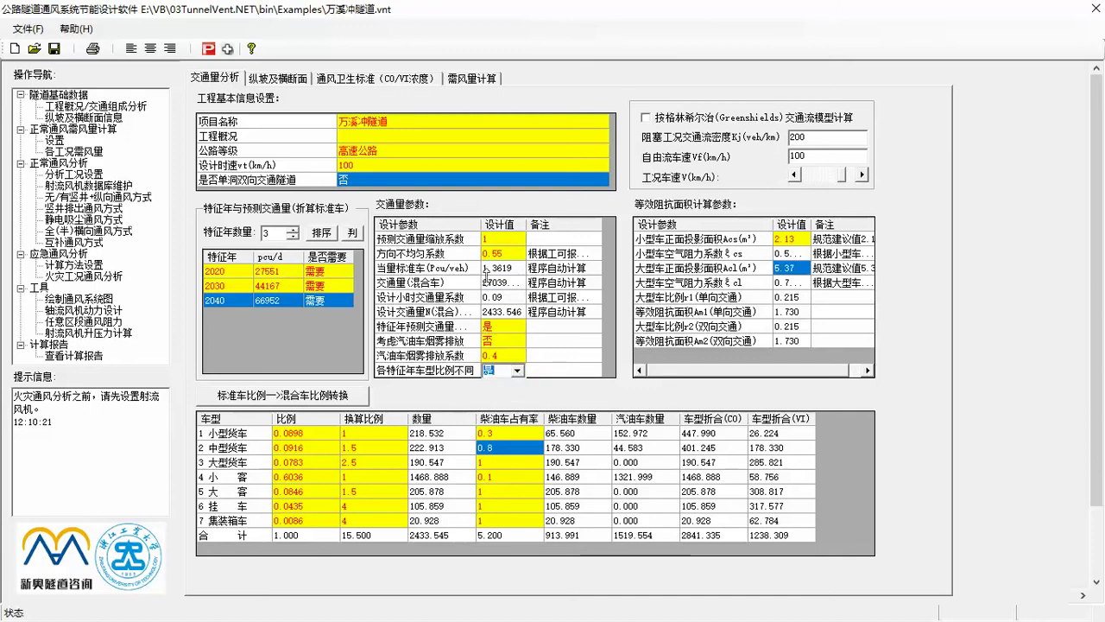
click(791, 239)
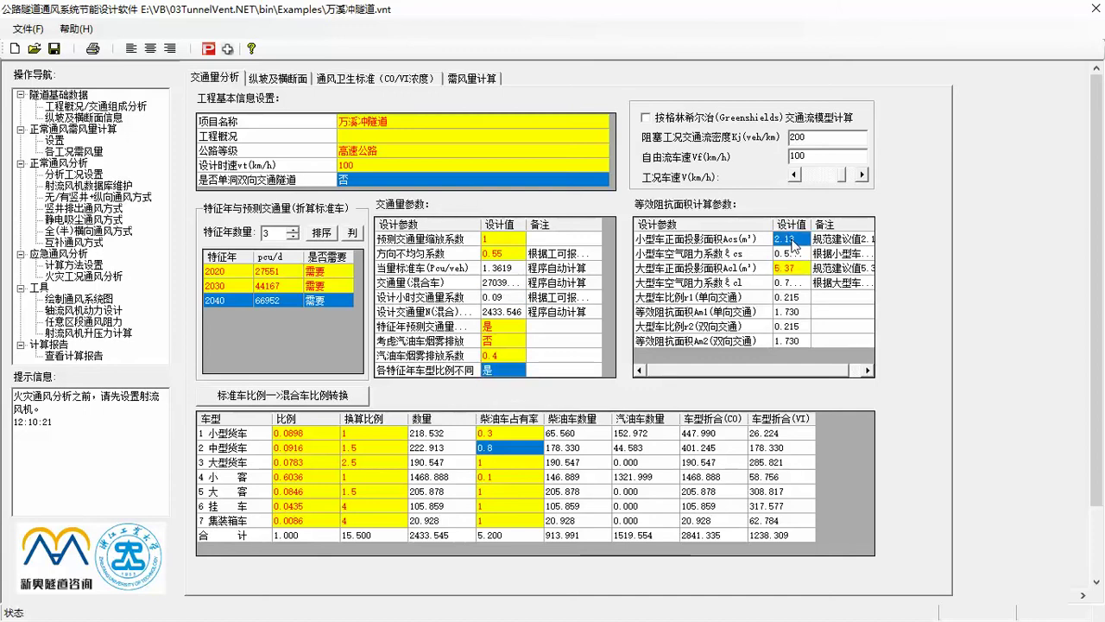
click(792, 268)
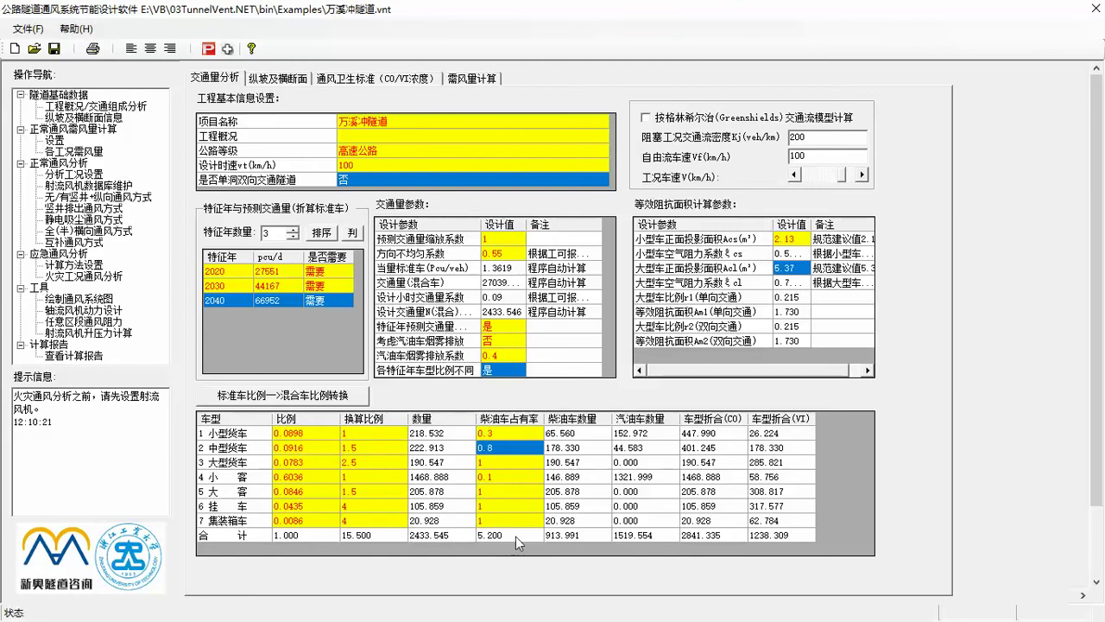
Step: Compute and apply the mixed-traffic vehicle ratios, then view the 2030 forecast row
click(345, 399)
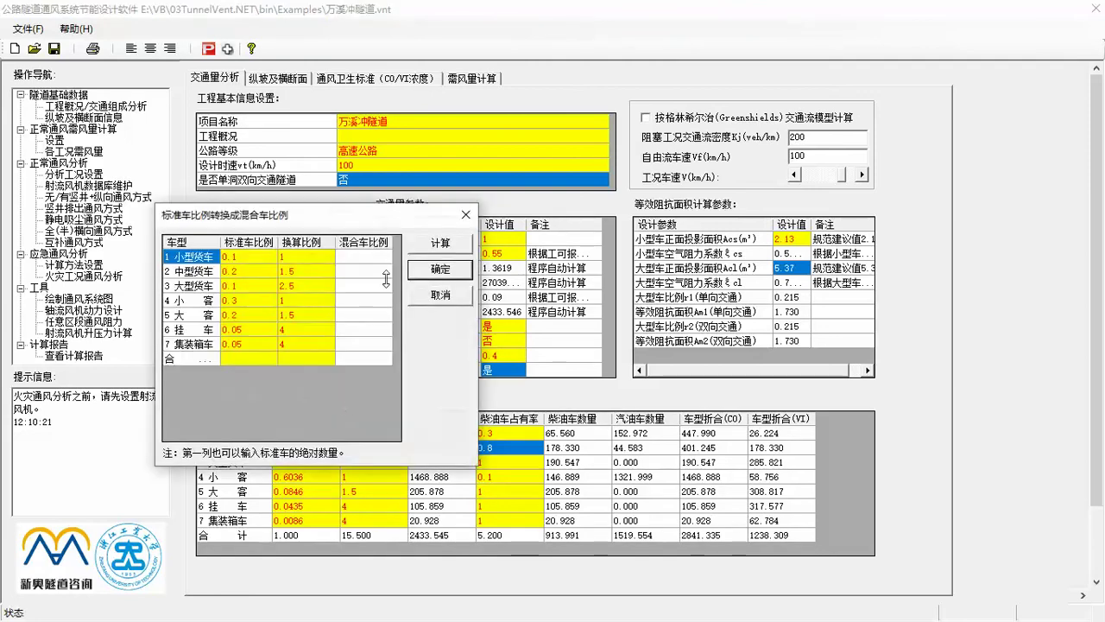
click(442, 245)
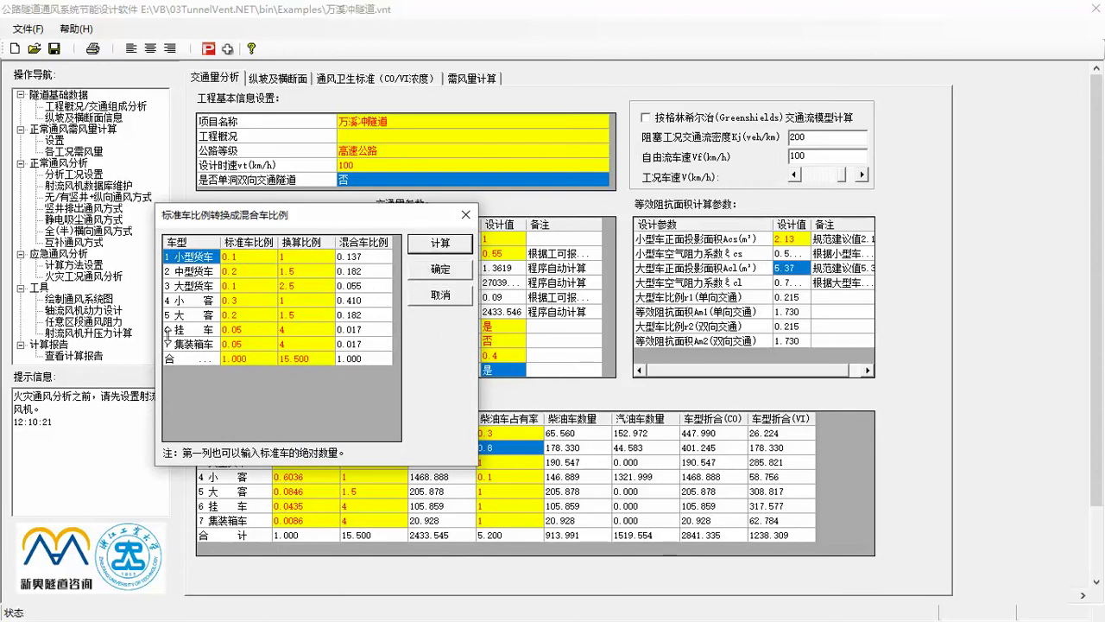
click(426, 273)
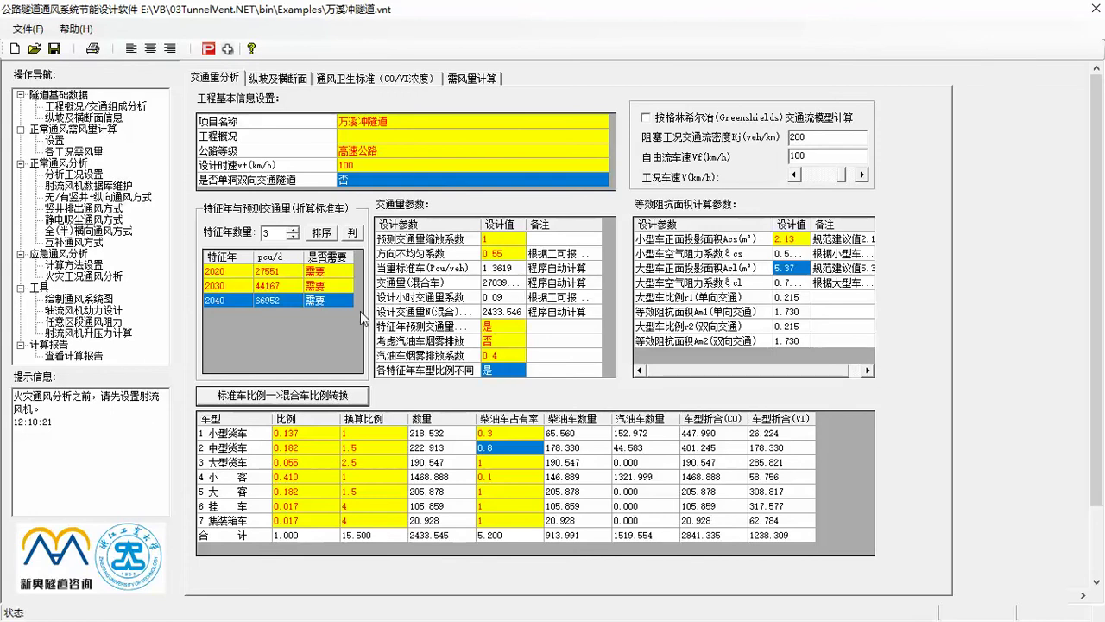
click(266, 286)
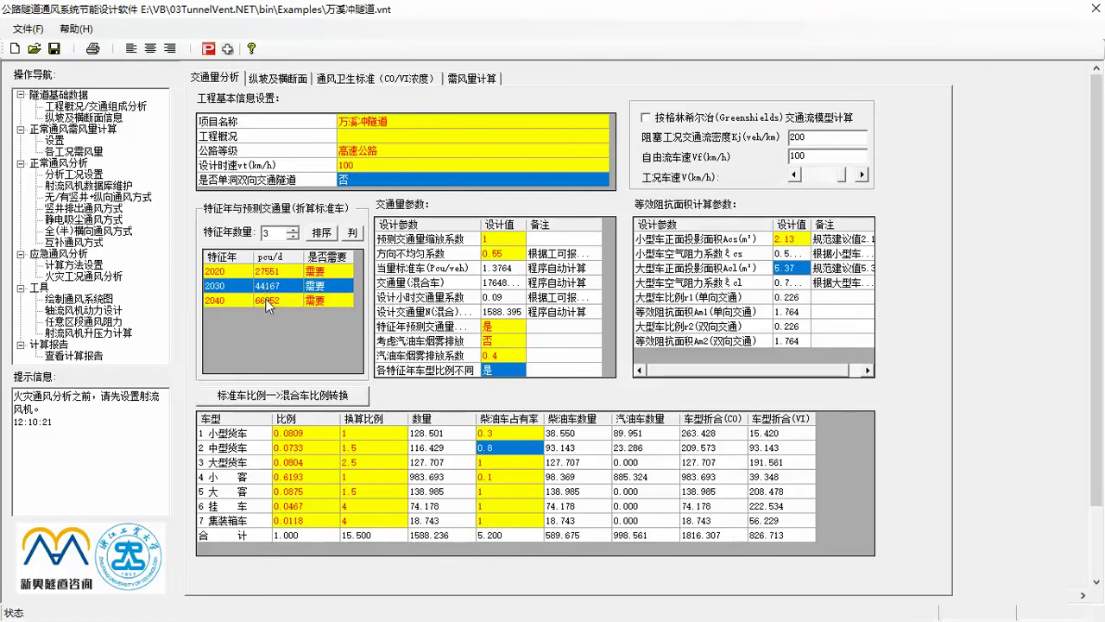
Step: On the slope and cross-section page, give section 41000 a 1% slope and 65 m² area
click(278, 78)
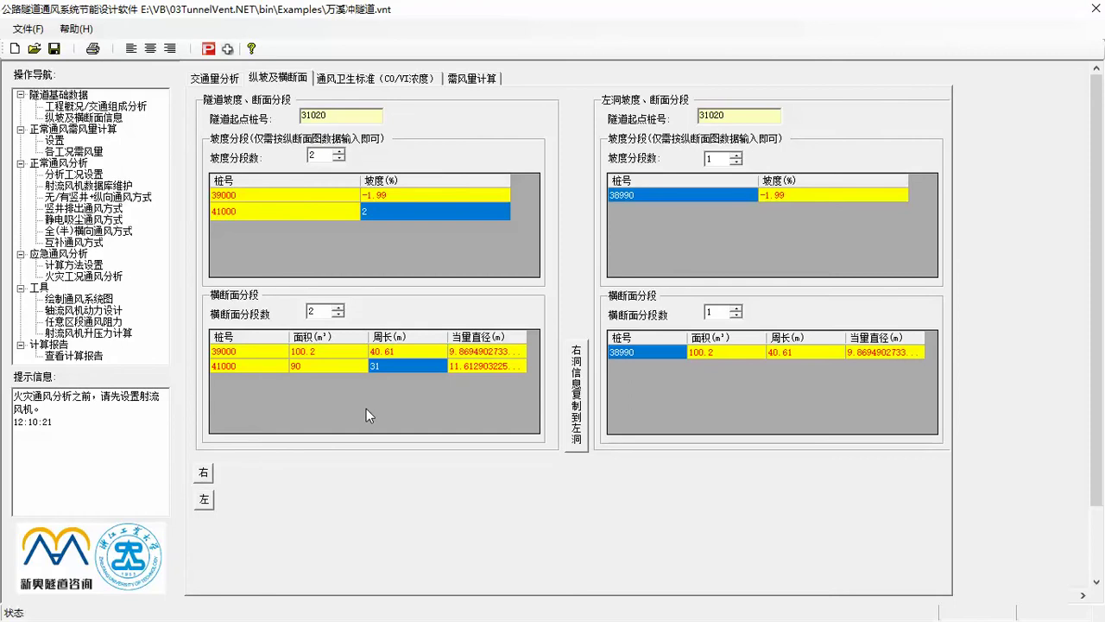
click(386, 211)
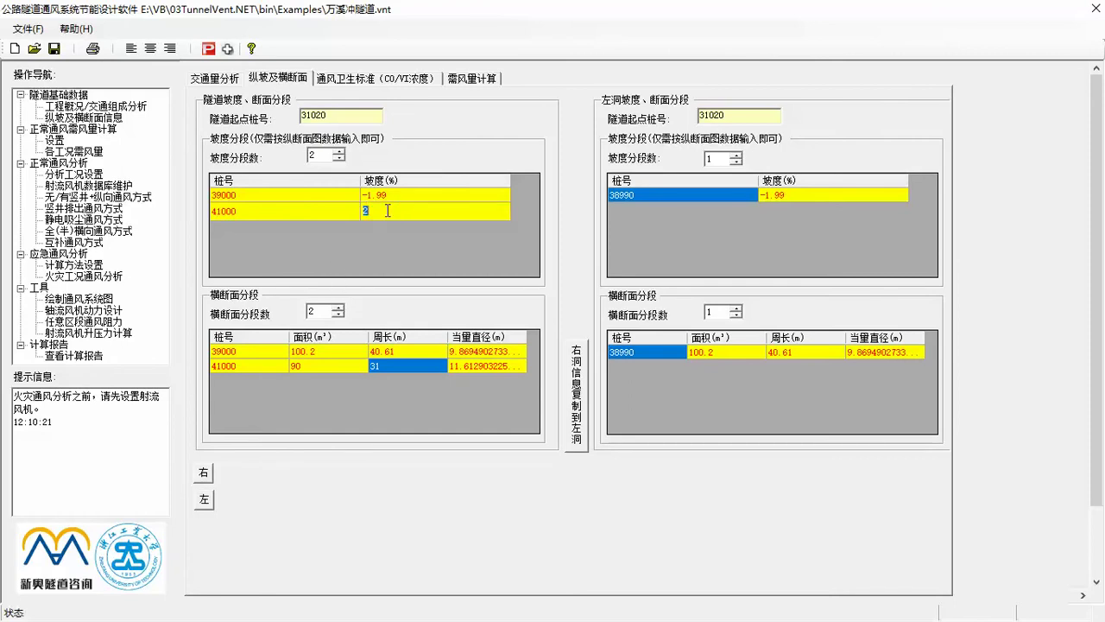
click(418, 357)
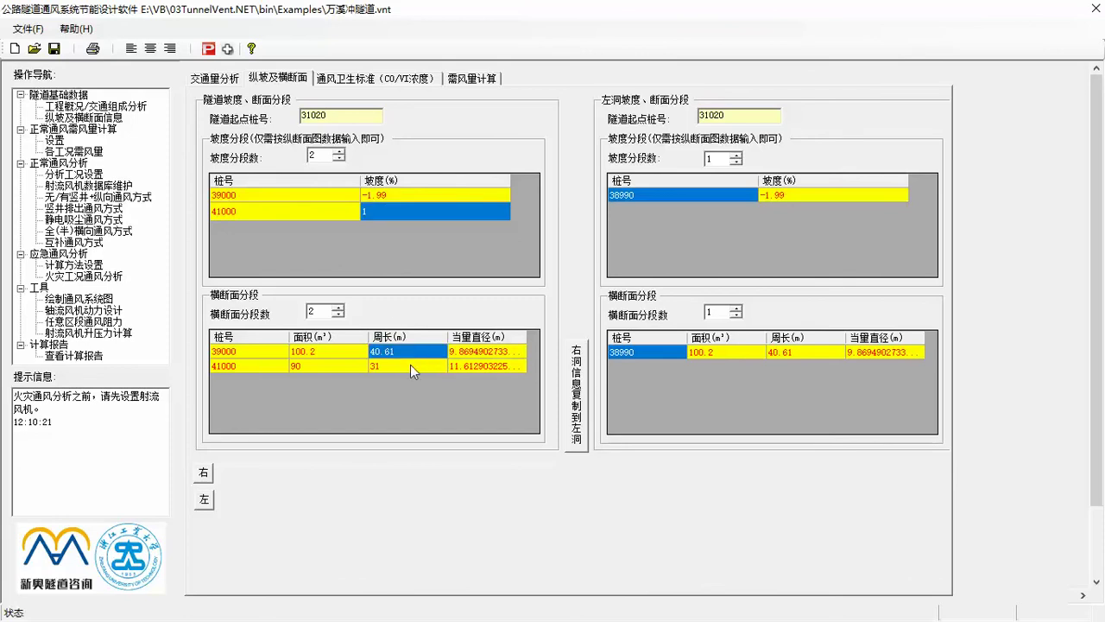
click(410, 366)
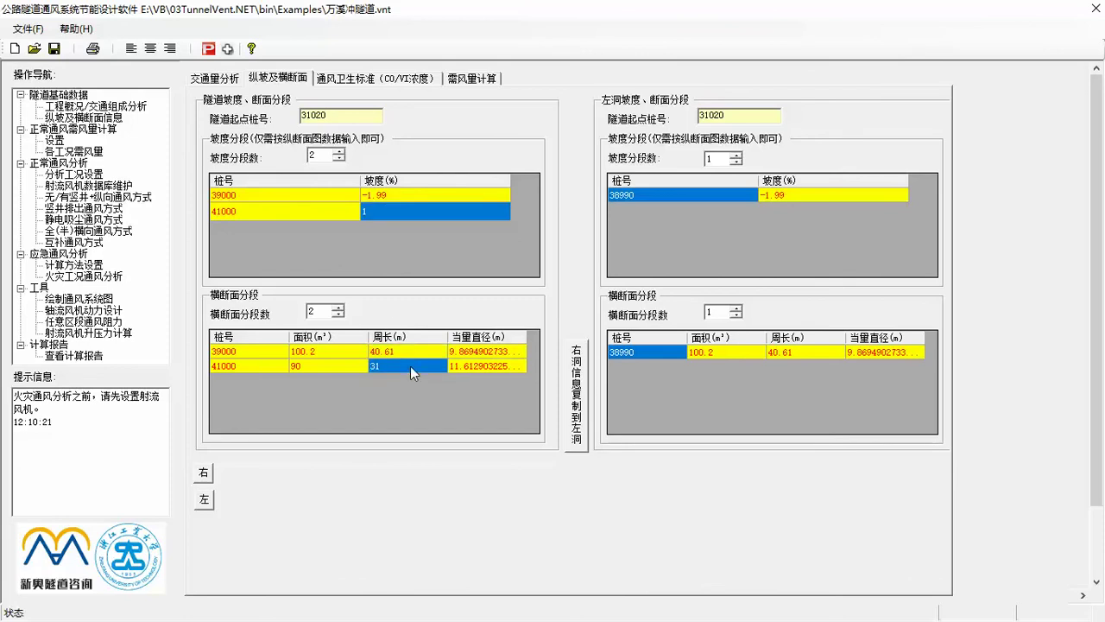
click(336, 365)
text(65)
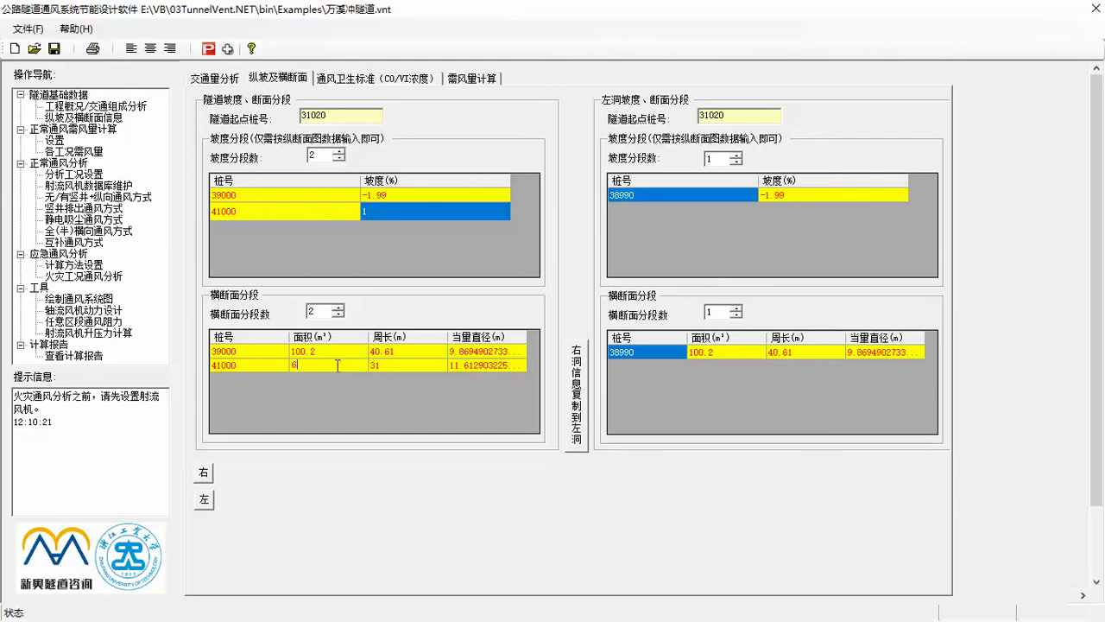
click(400, 365)
Step: Plot the right and left tunnel profiles, ending on the right tunnel
click(206, 474)
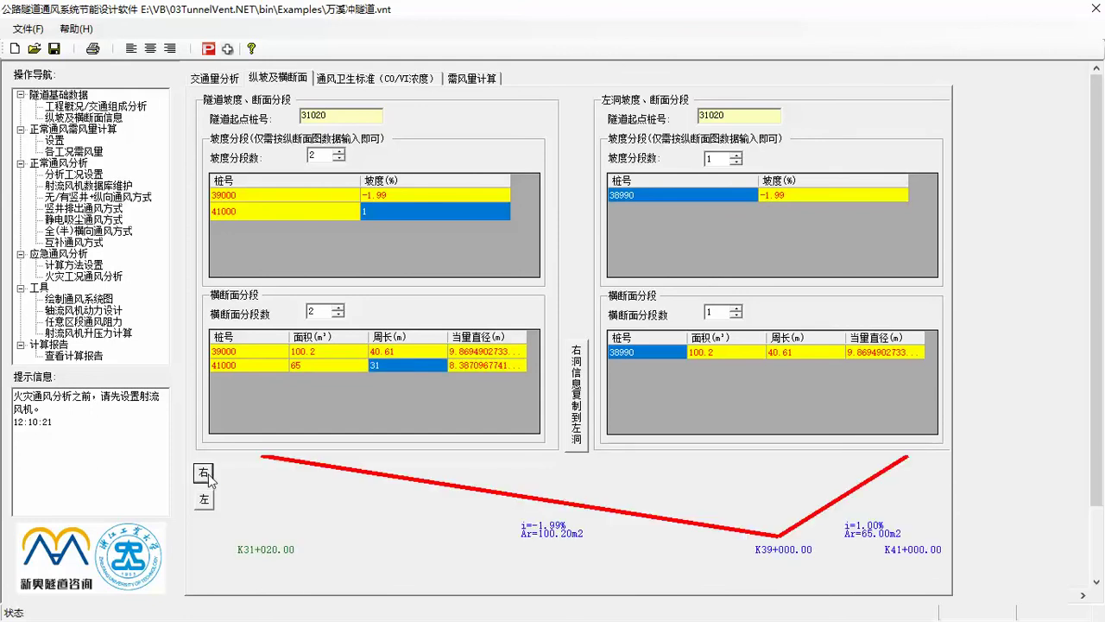
click(206, 501)
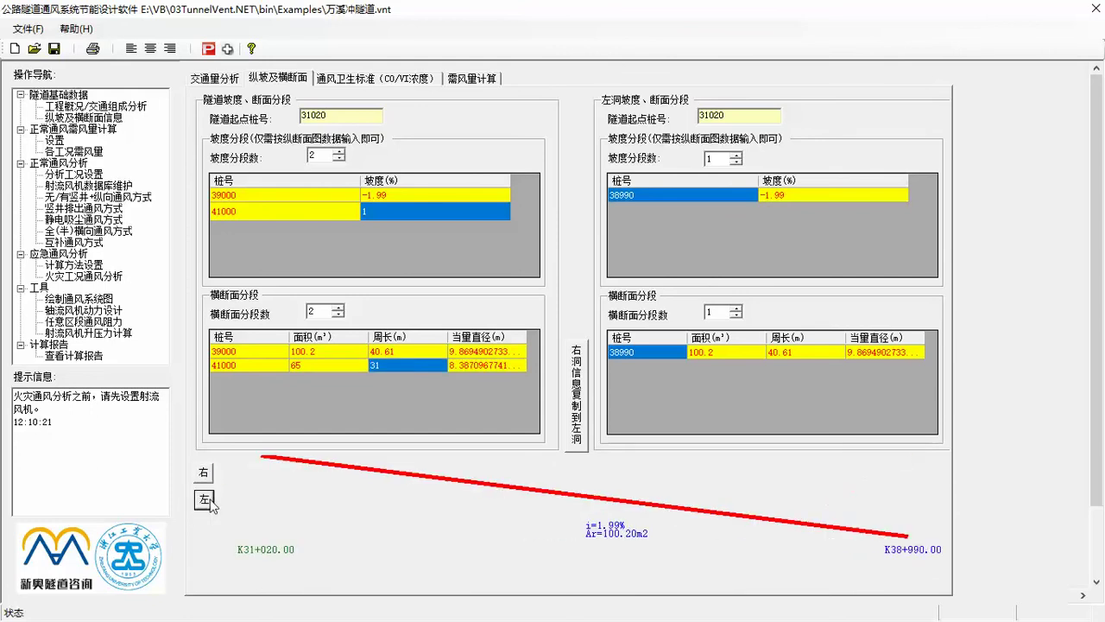
click(206, 474)
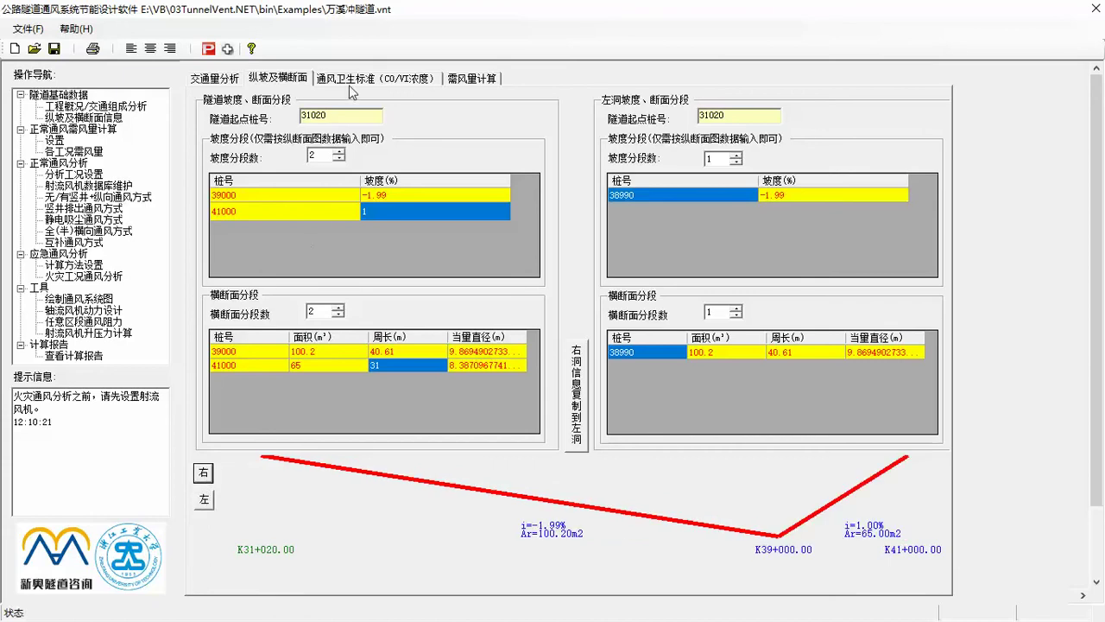
Step: Check the summer temperature, CO base emission, and CO and smoke reduction values and start years
click(54, 140)
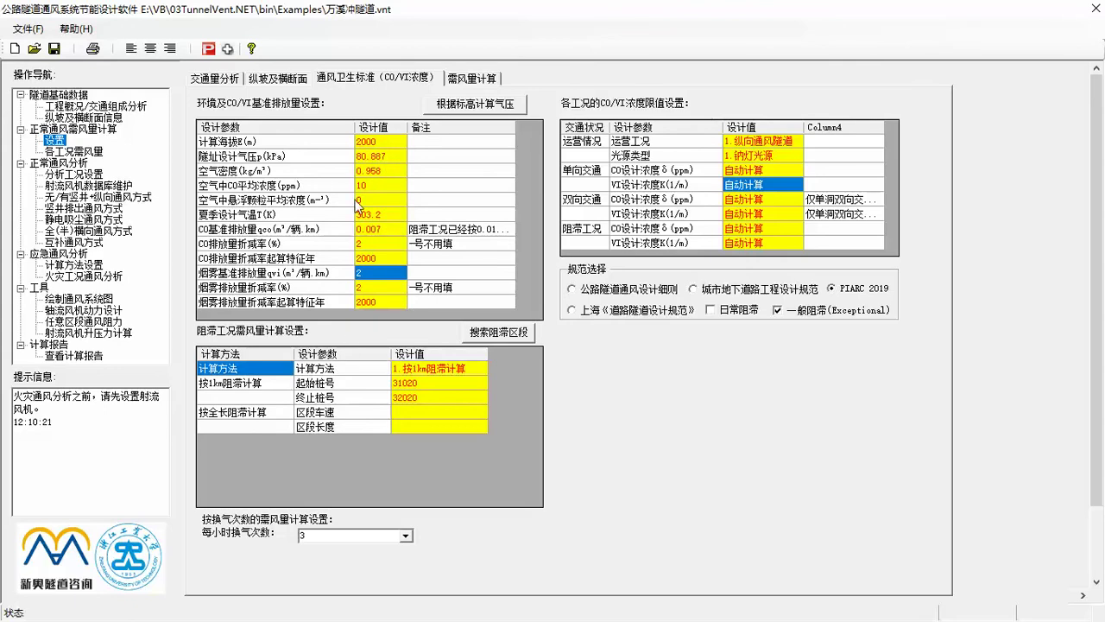
click(377, 215)
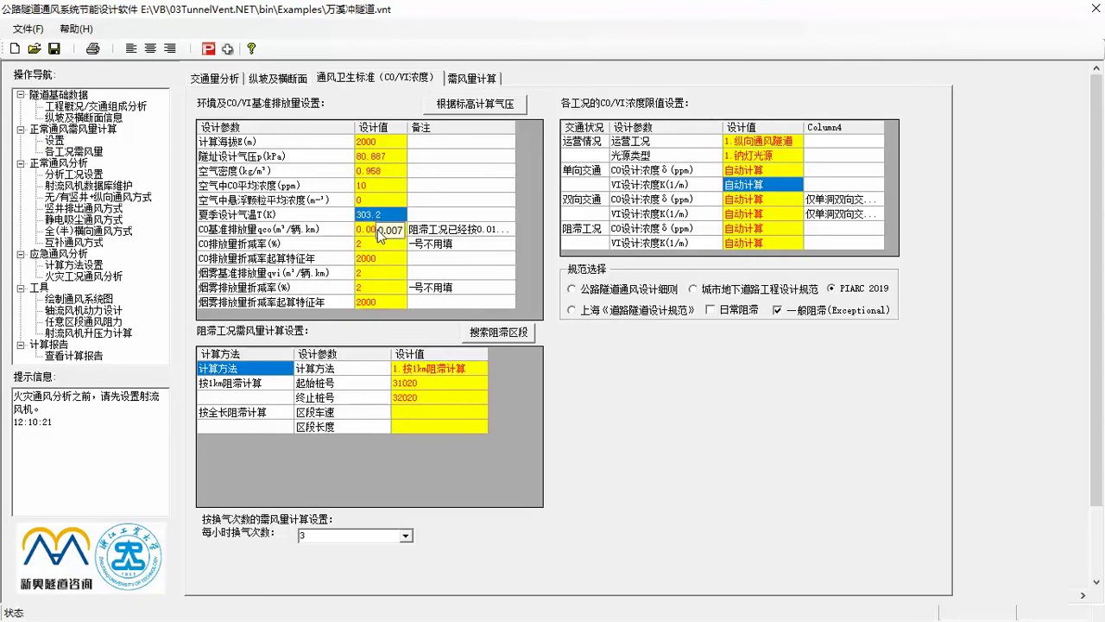
click(380, 228)
click(382, 258)
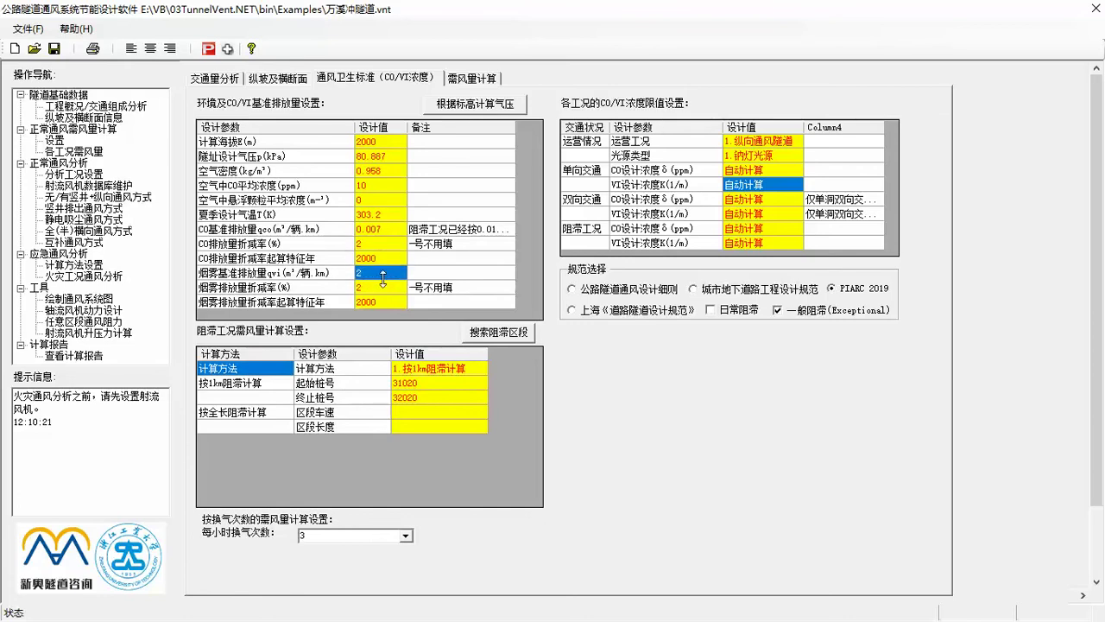
click(383, 290)
click(383, 301)
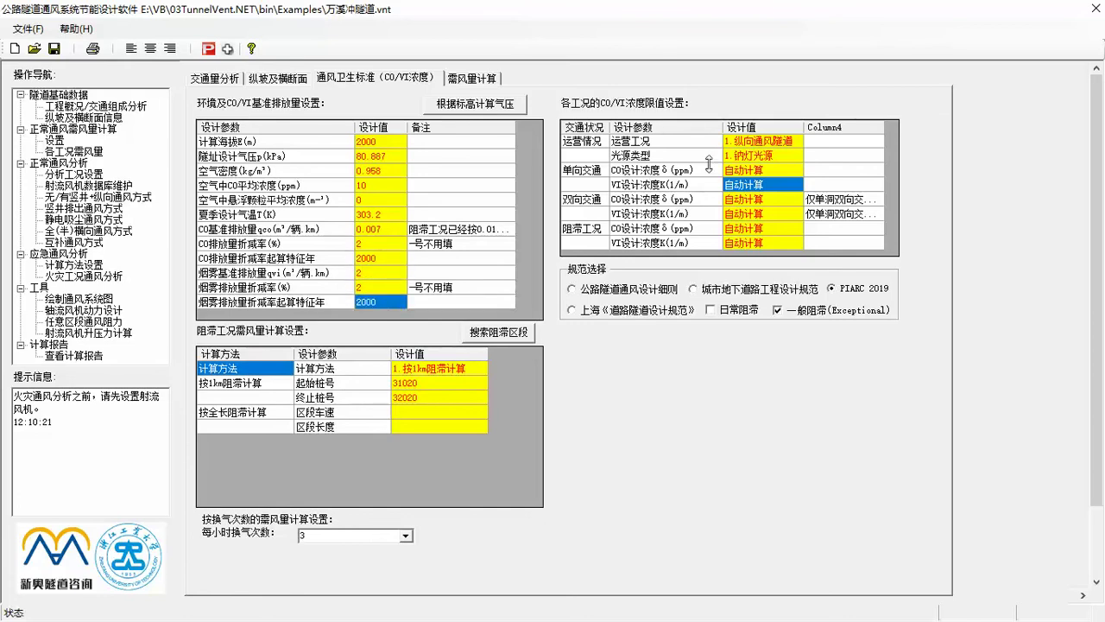
Step: Keep the operating condition as longitudinal ventilation and the light source as sodium lamp
click(764, 142)
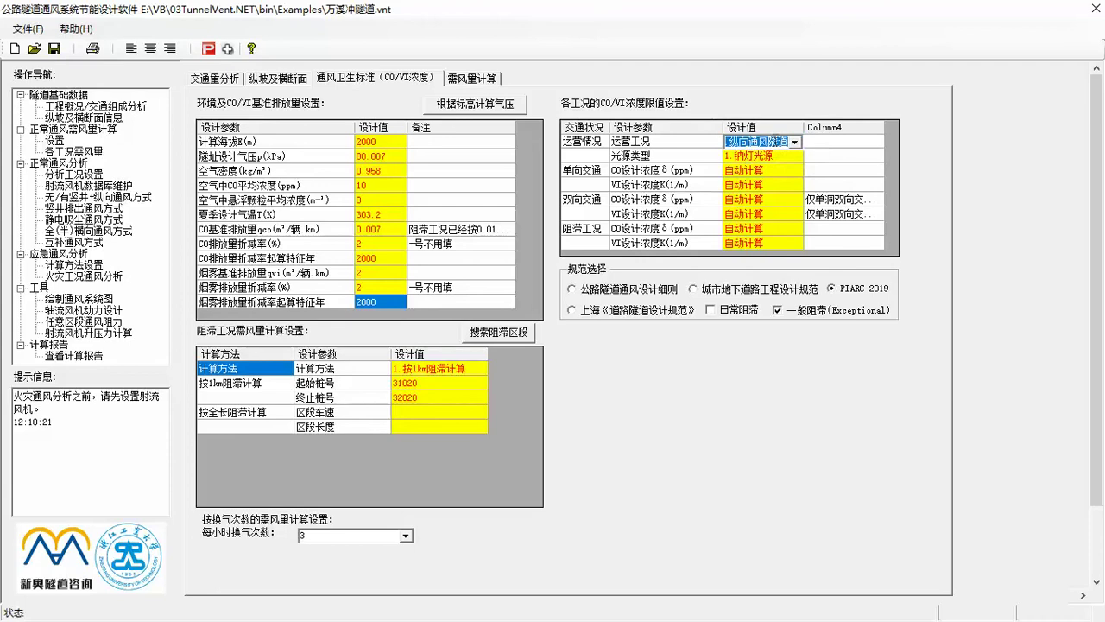
click(795, 142)
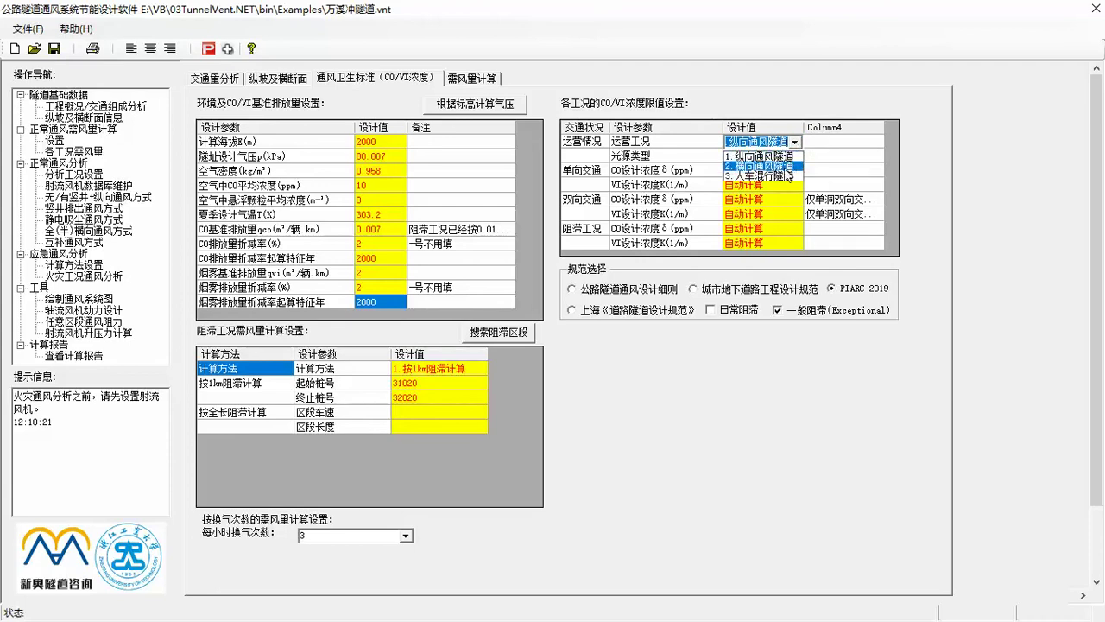
click(795, 143)
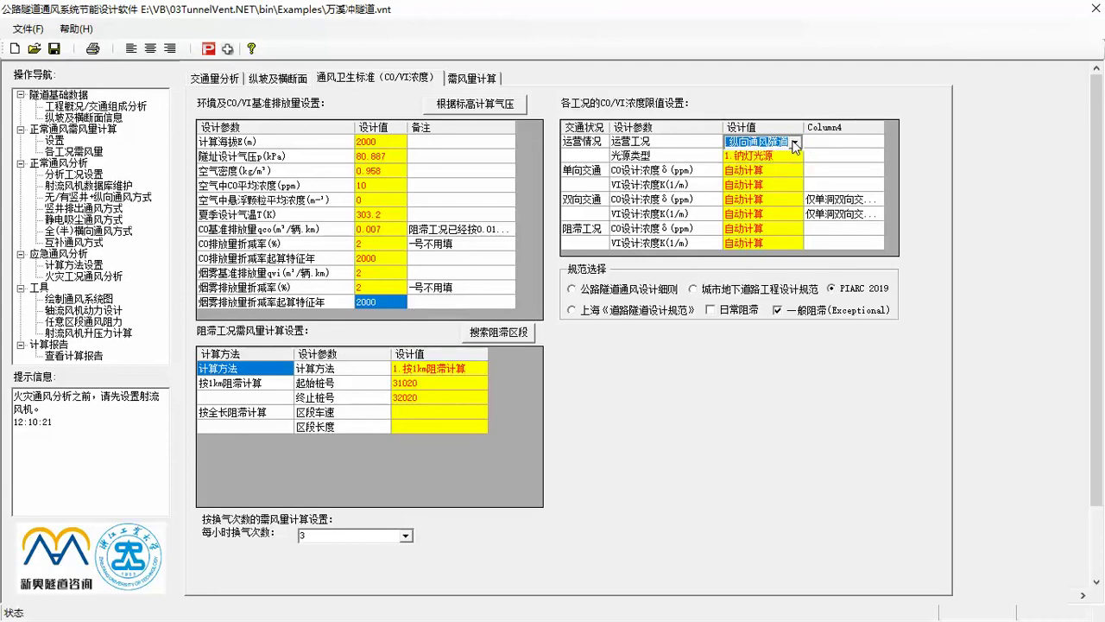
click(794, 156)
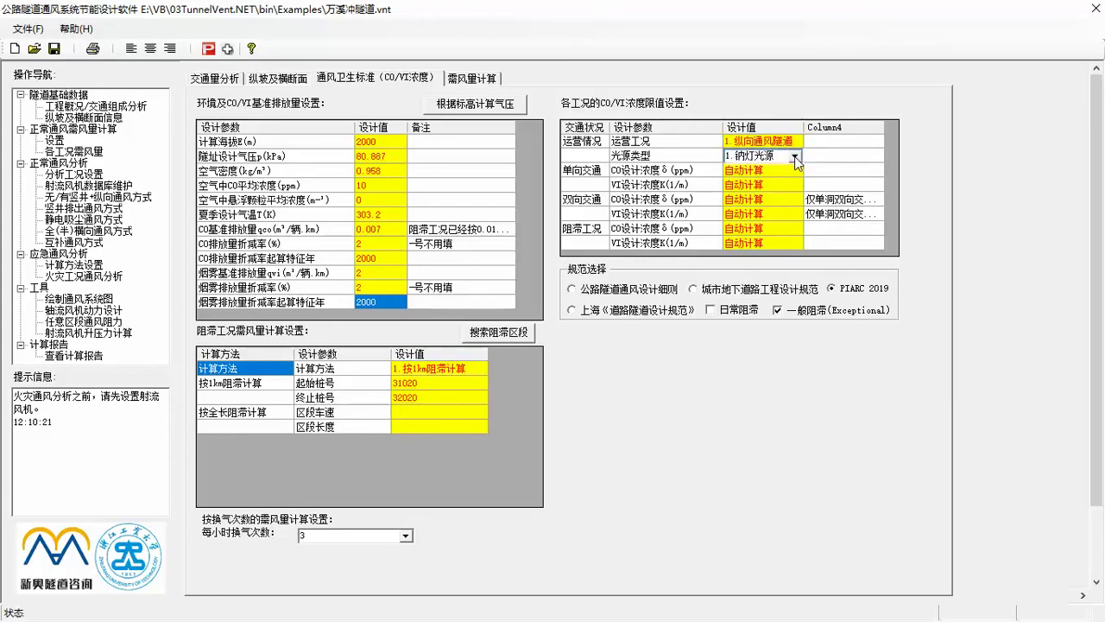
click(794, 157)
click(794, 157)
Step: Resize the design value column and scroll the table to reveal Column4
drag(802, 128, 865, 130)
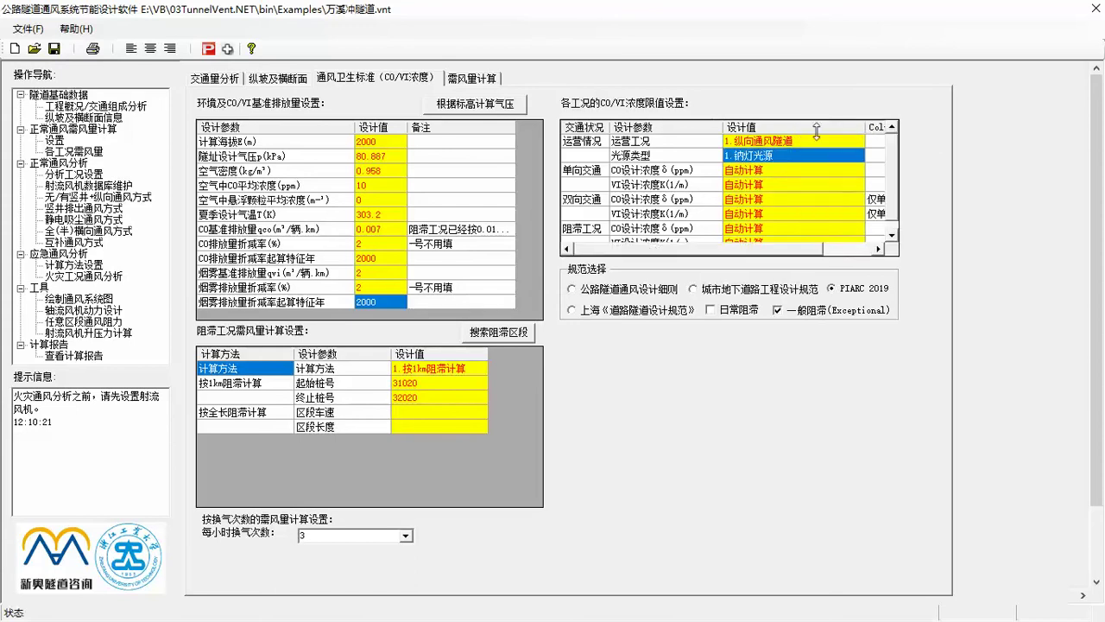
scroll(784, 200, down, 1)
scroll(784, 200, up, 1)
drag(865, 129, 831, 129)
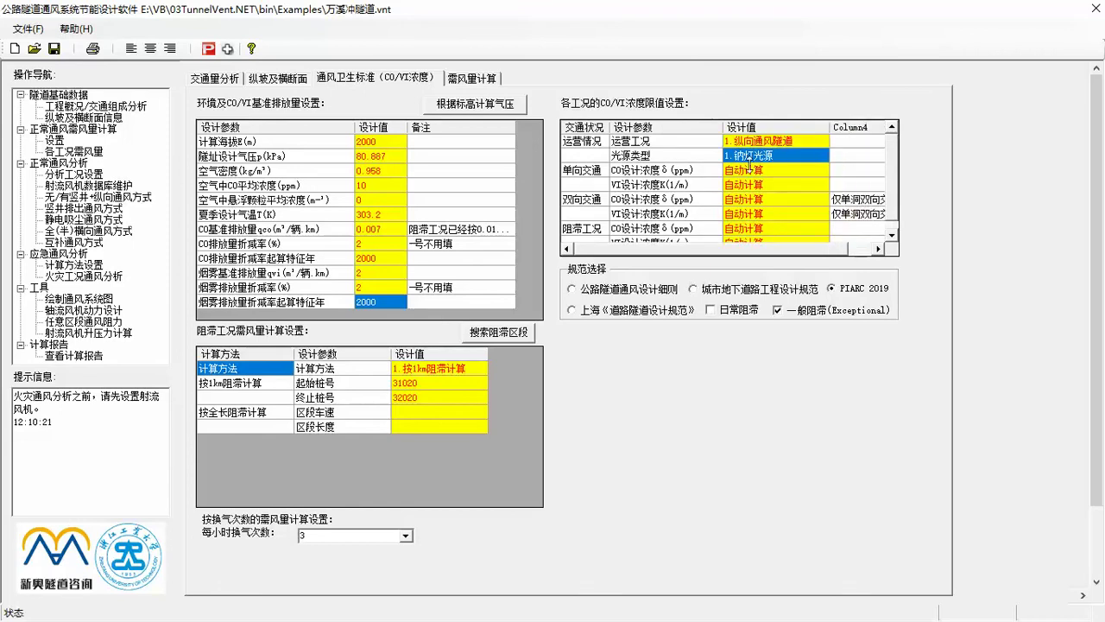
scroll(744, 172, down, 1)
click(863, 249)
drag(865, 251, 744, 258)
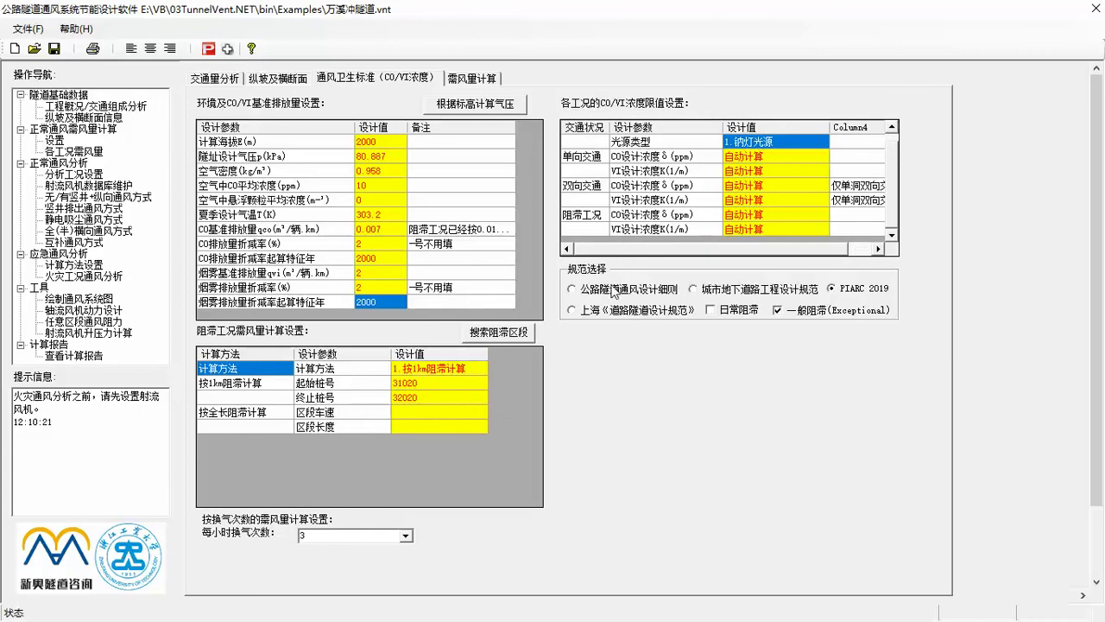
Step: Keep one-way CO and VI design concentrations on 自动计算 and air changes at 3 per hour
click(777, 156)
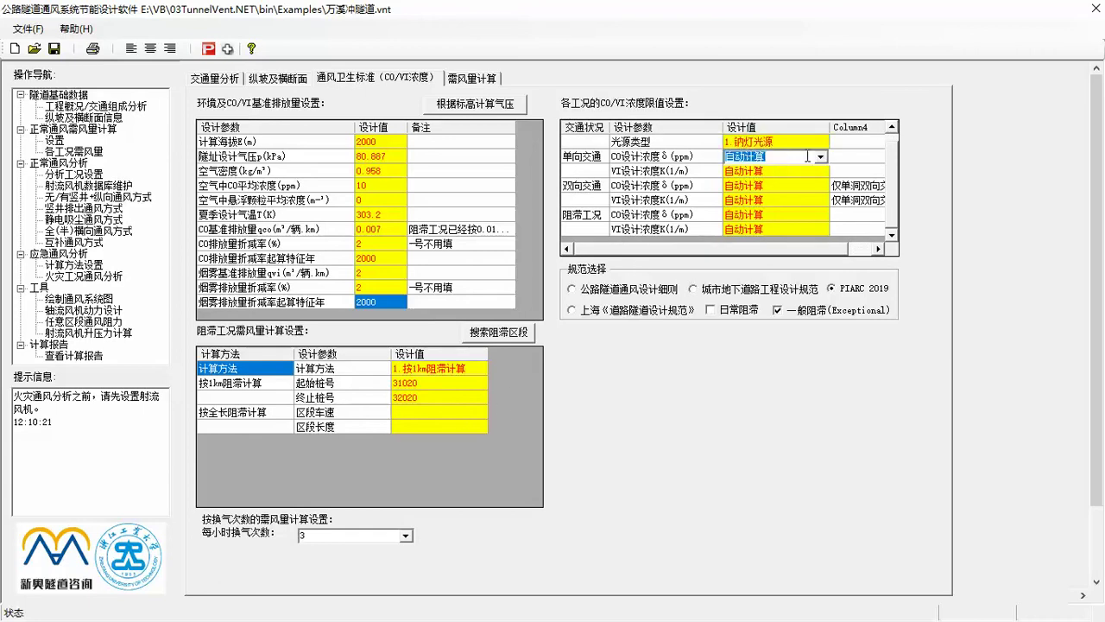
click(820, 157)
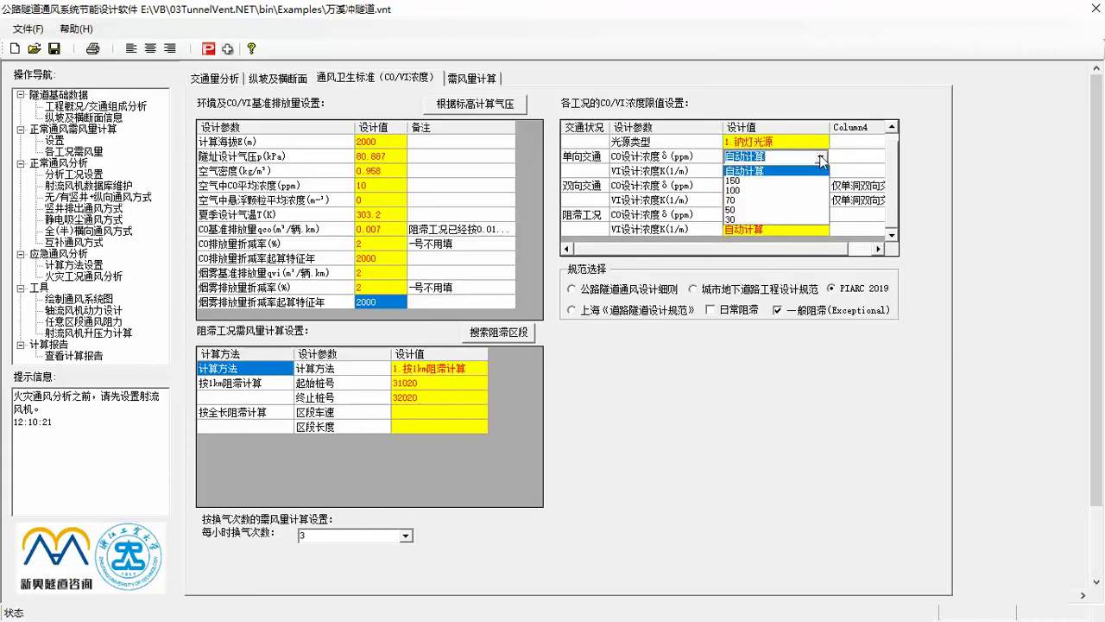
click(820, 157)
click(820, 171)
click(820, 171)
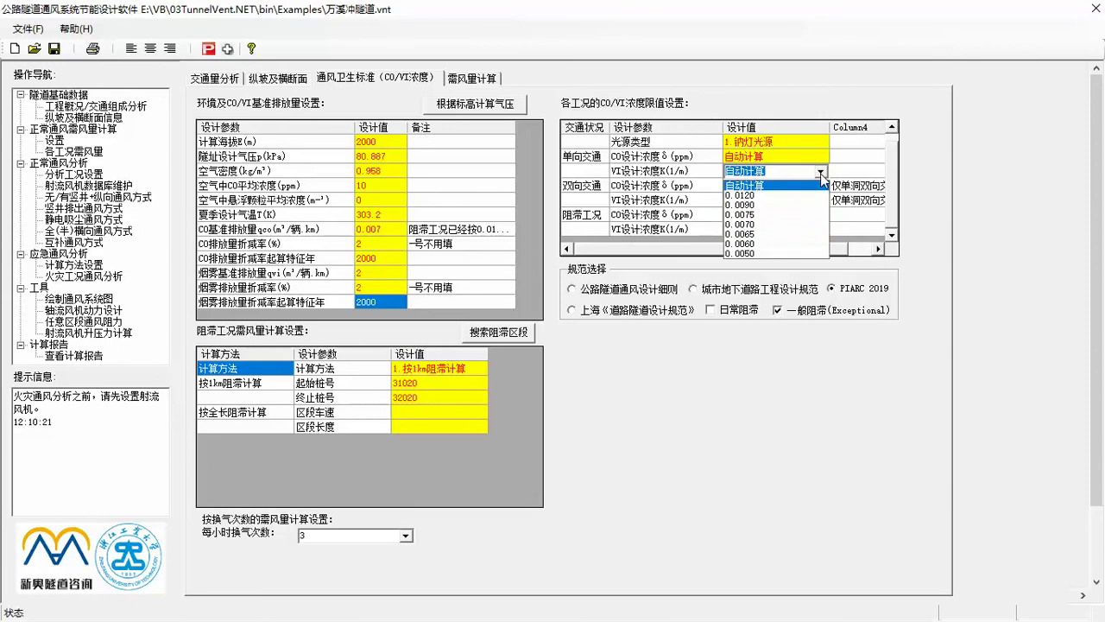
click(820, 171)
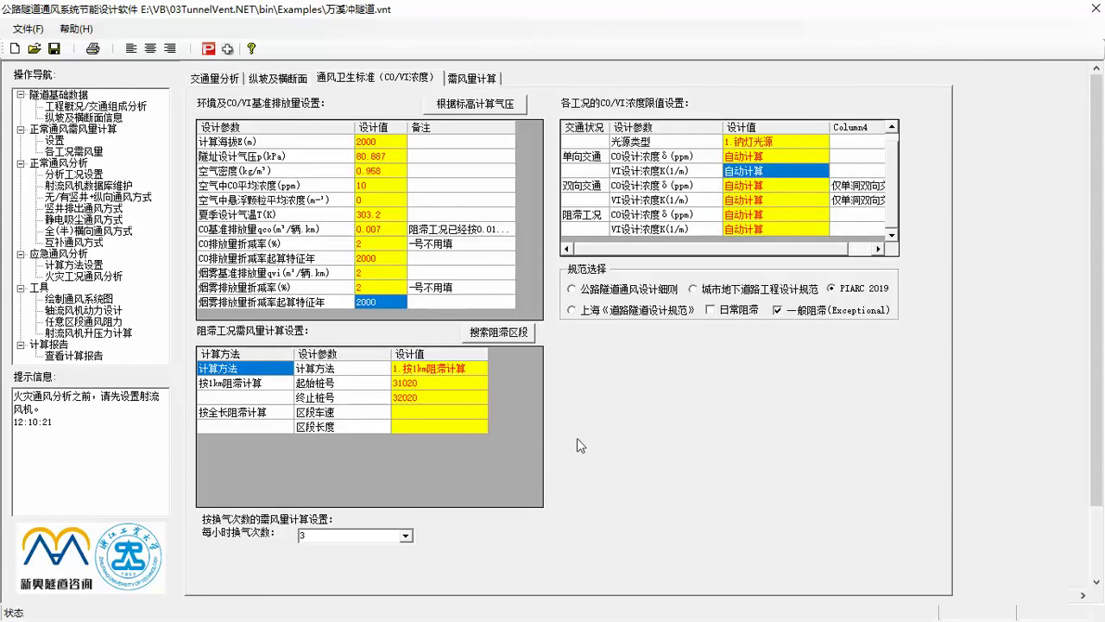
click(405, 535)
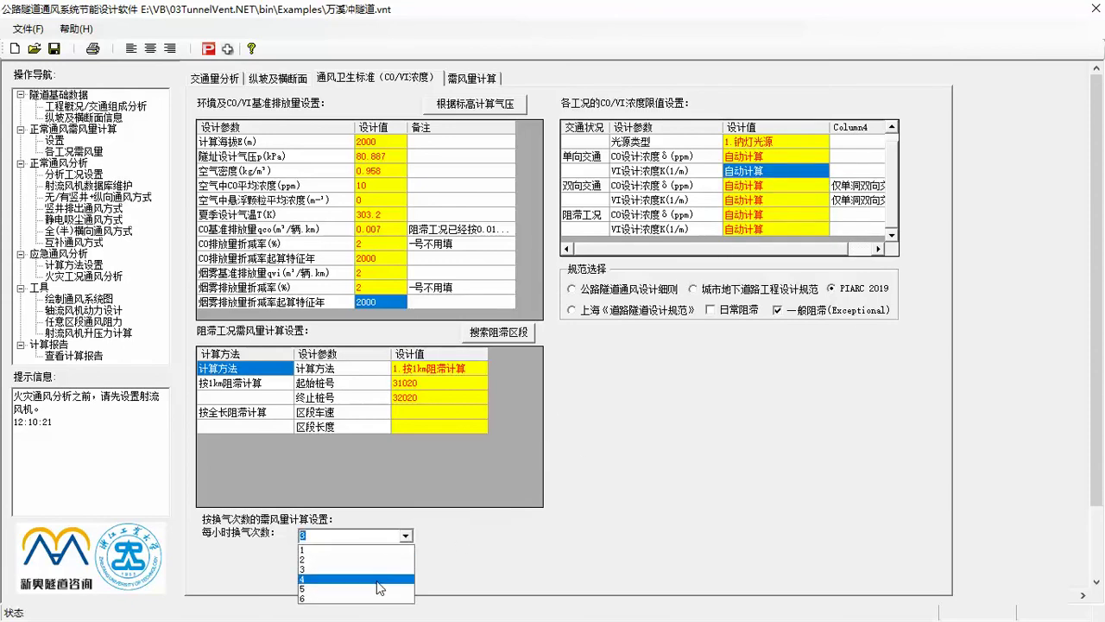
click(762, 323)
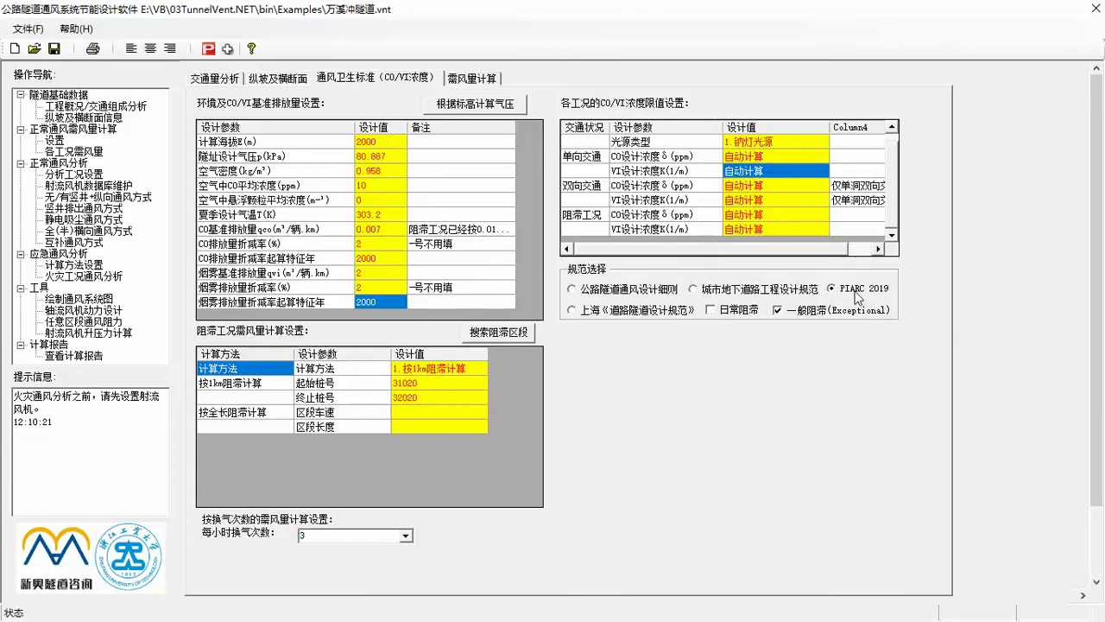
Step: Open the required airflow results and select design year 2040
click(86, 152)
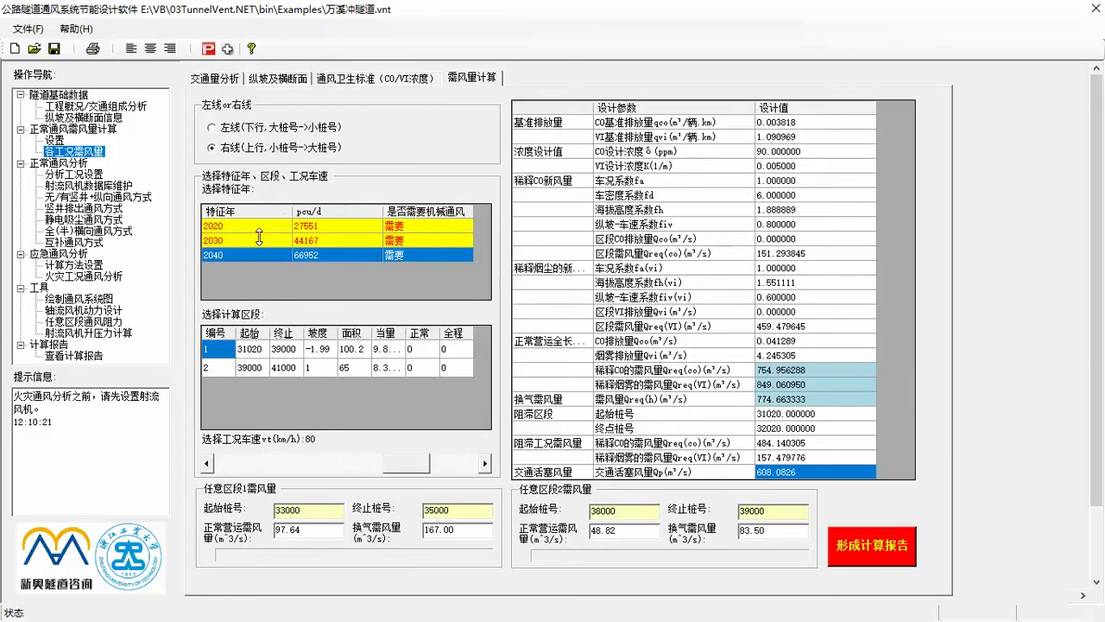
click(259, 239)
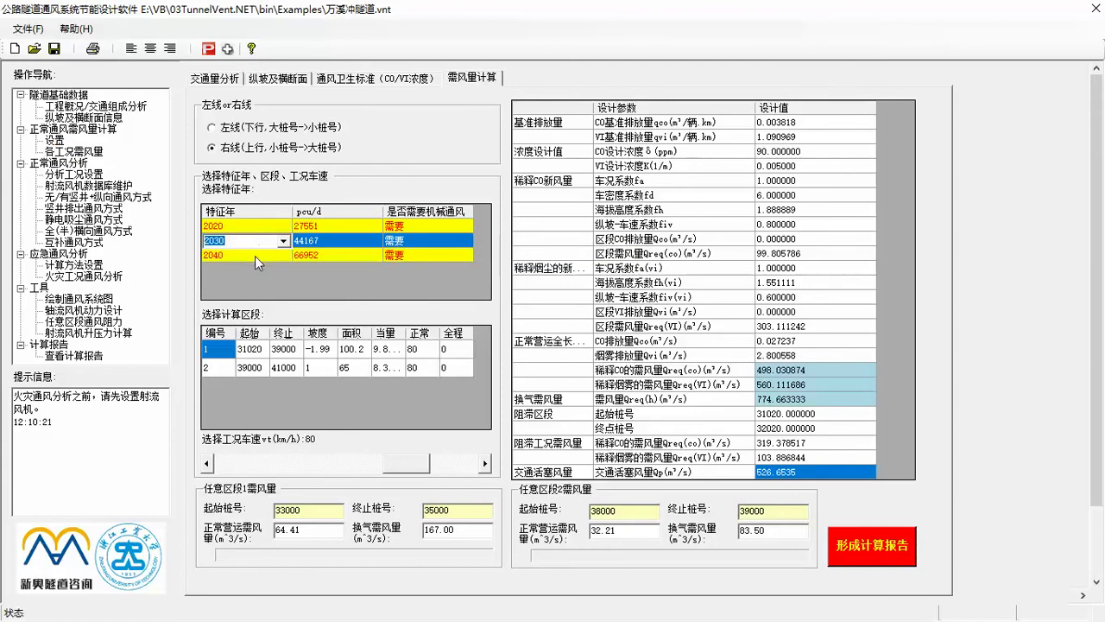
click(254, 256)
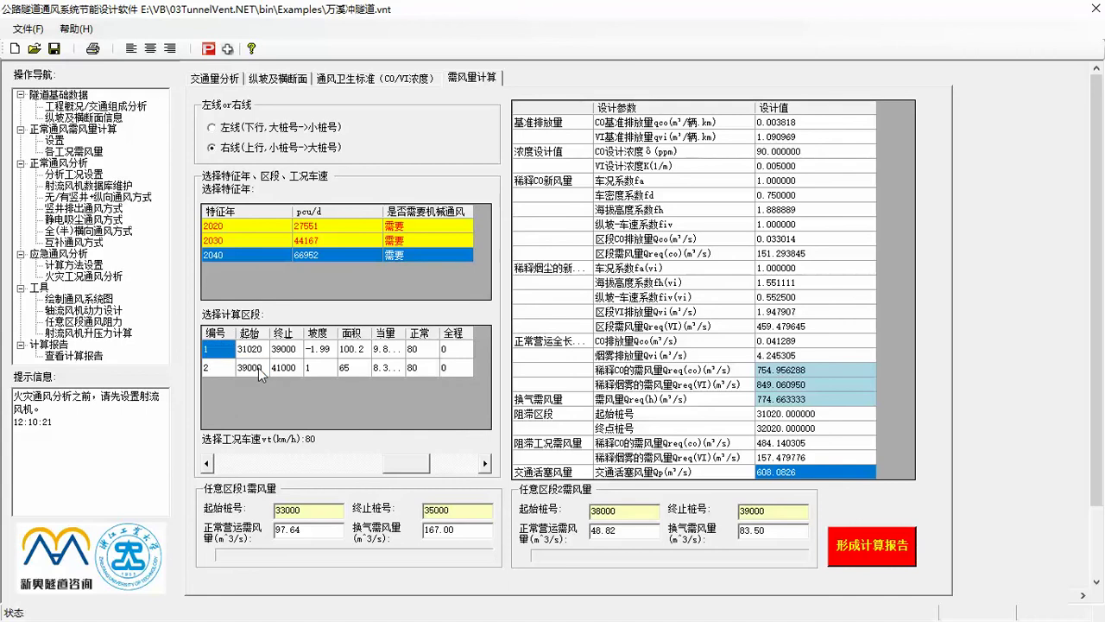
Step: Adjust the traffic speed from 65 up to 90 km/h and begin editing a section station
click(207, 464)
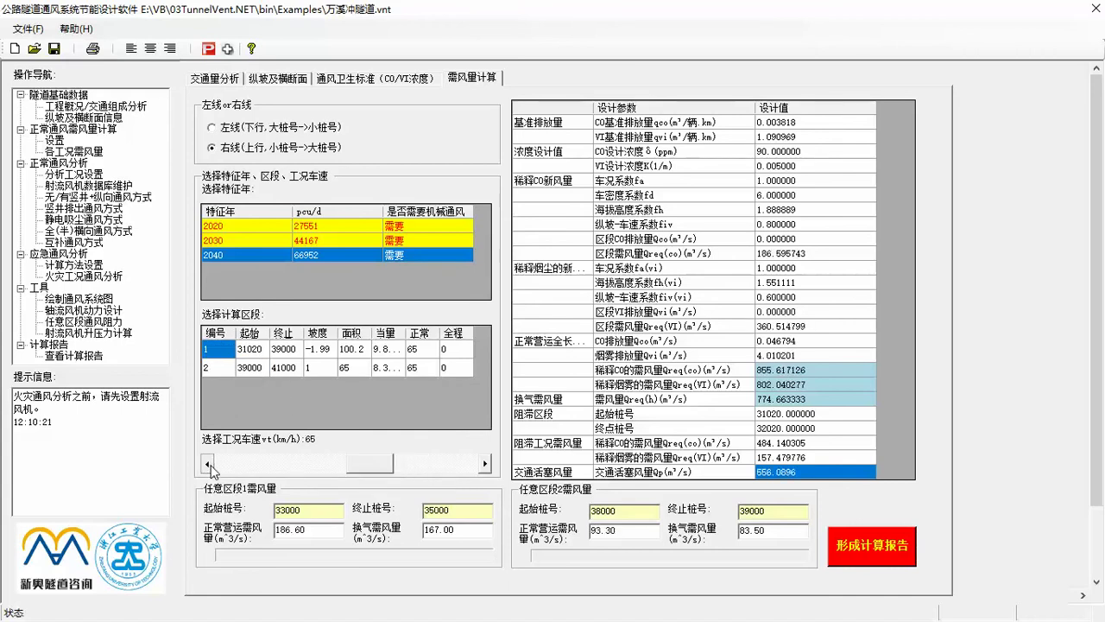
click(486, 463)
click(486, 464)
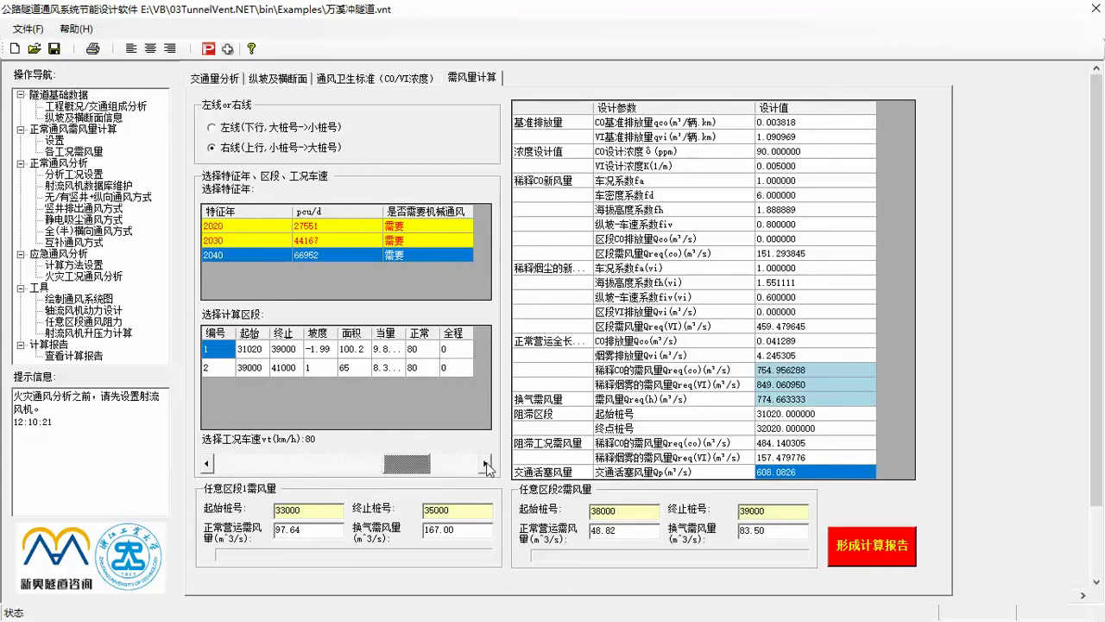
click(486, 463)
click(486, 464)
click(486, 463)
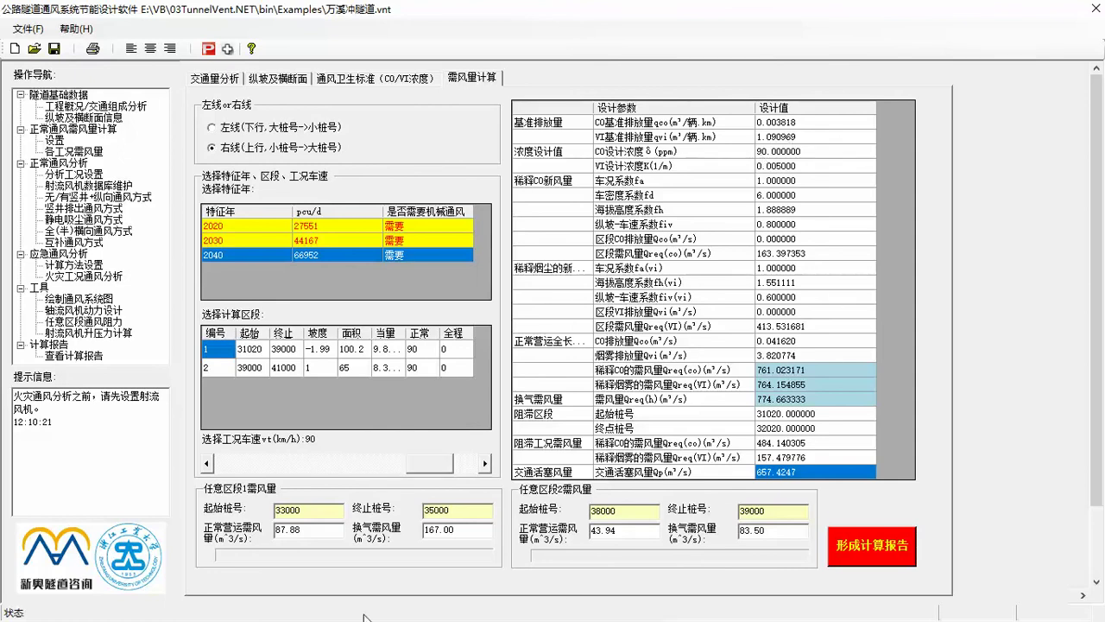
click(321, 514)
Step: Correct the range 1 chainage to 34000 and step the working speed from 80 to 85 km/h
key(BackSpace)
text(7)
click(206, 465)
click(206, 464)
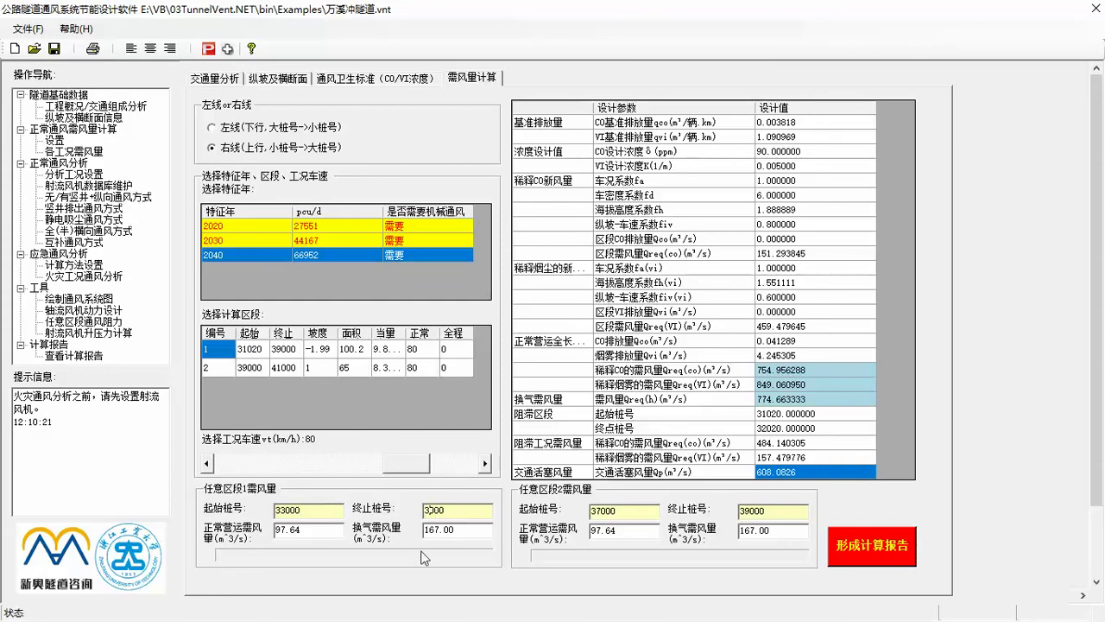
text(4)
click(485, 464)
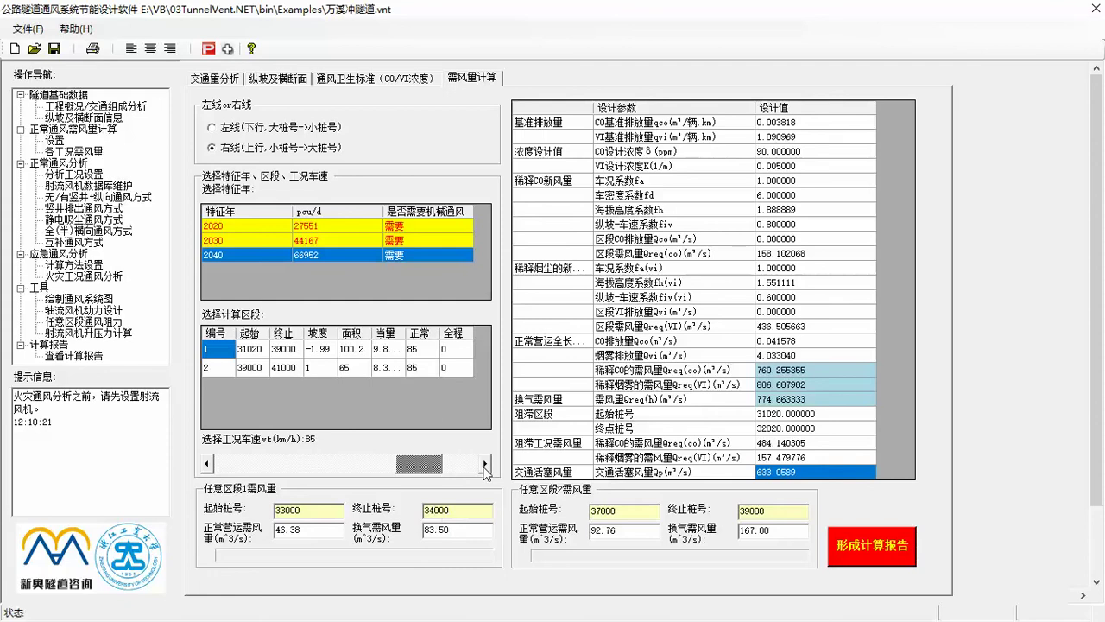
Step: Generate the air demand report covering speeds from 80 down to 20 km/h
click(850, 546)
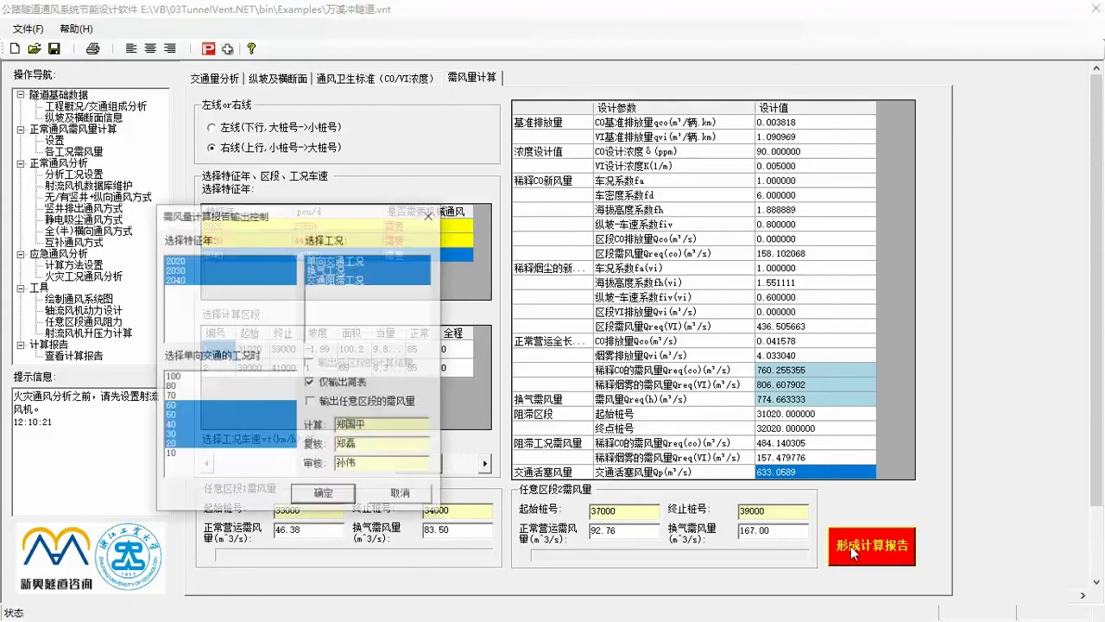
click(194, 385)
click(191, 393)
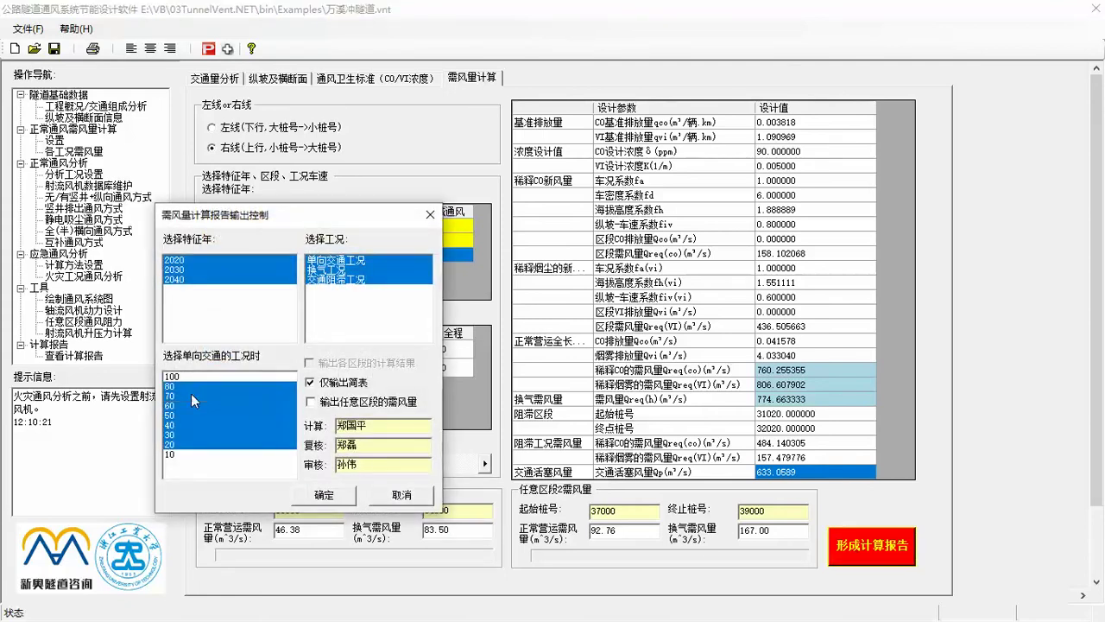
click(315, 496)
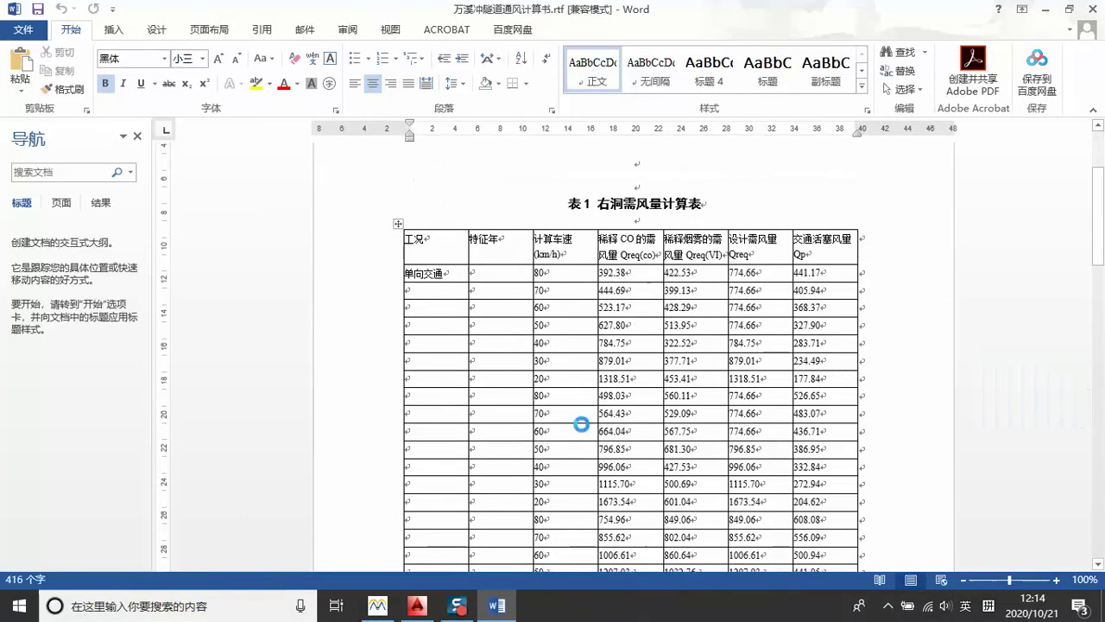
Step: Scroll through the 万溪冲隧道计算书 Word report, then close it
scroll(582, 419, down, 5)
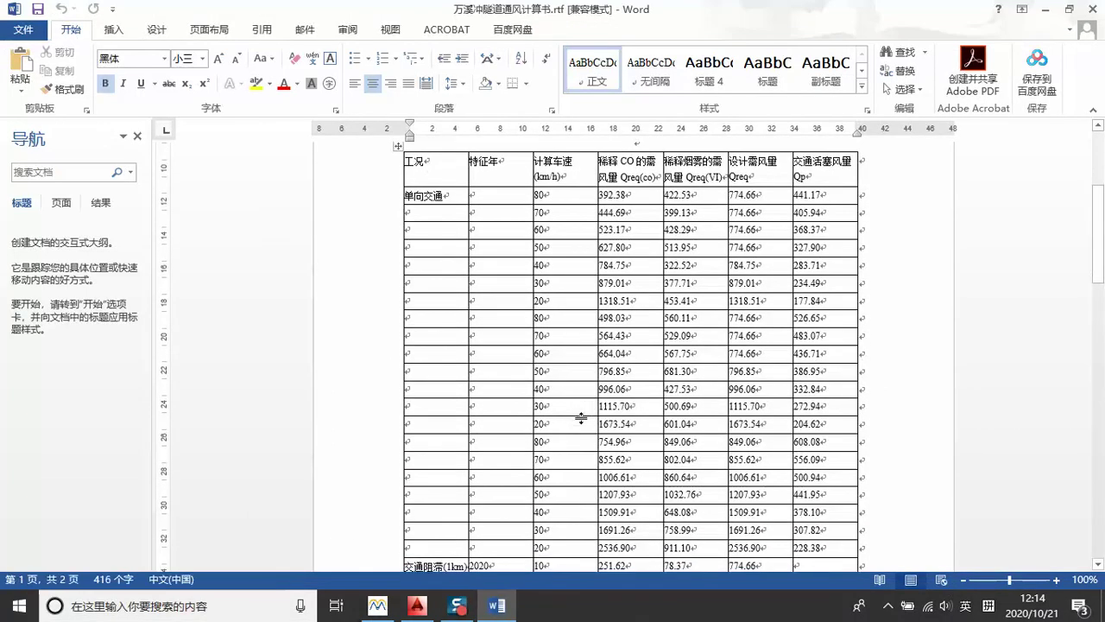
scroll(582, 388, down, 15)
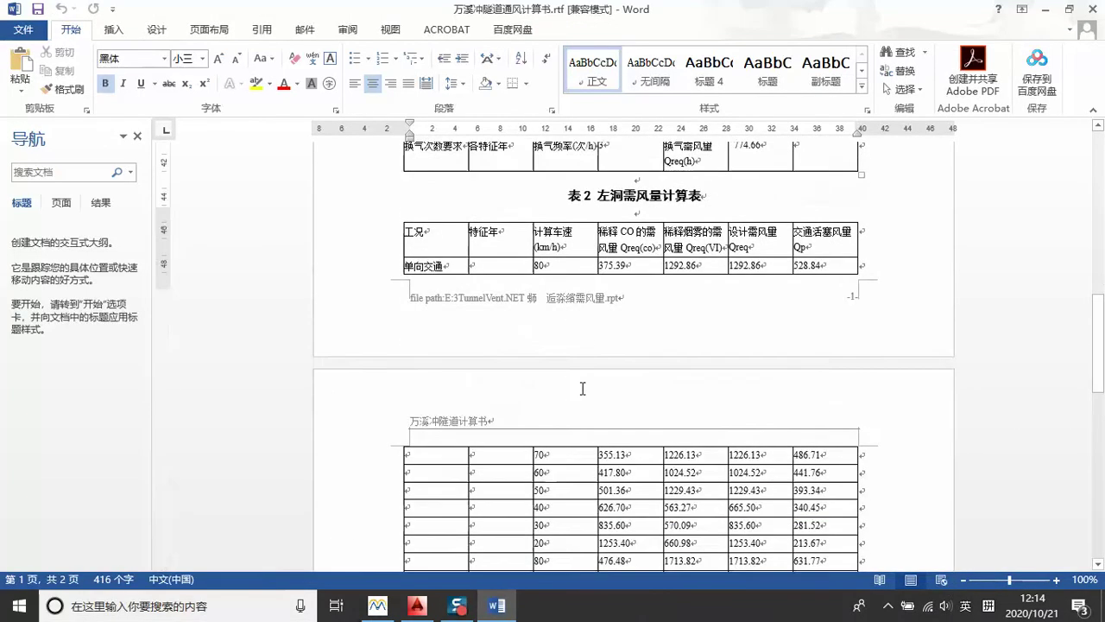
scroll(580, 388, down, 7)
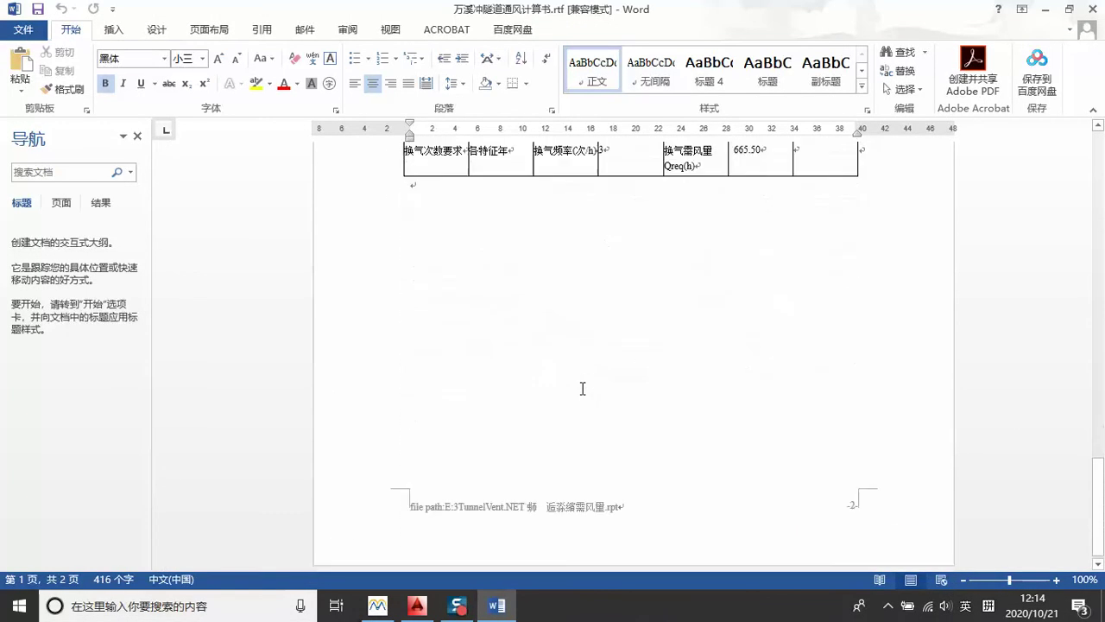
mouse_move(452, 611)
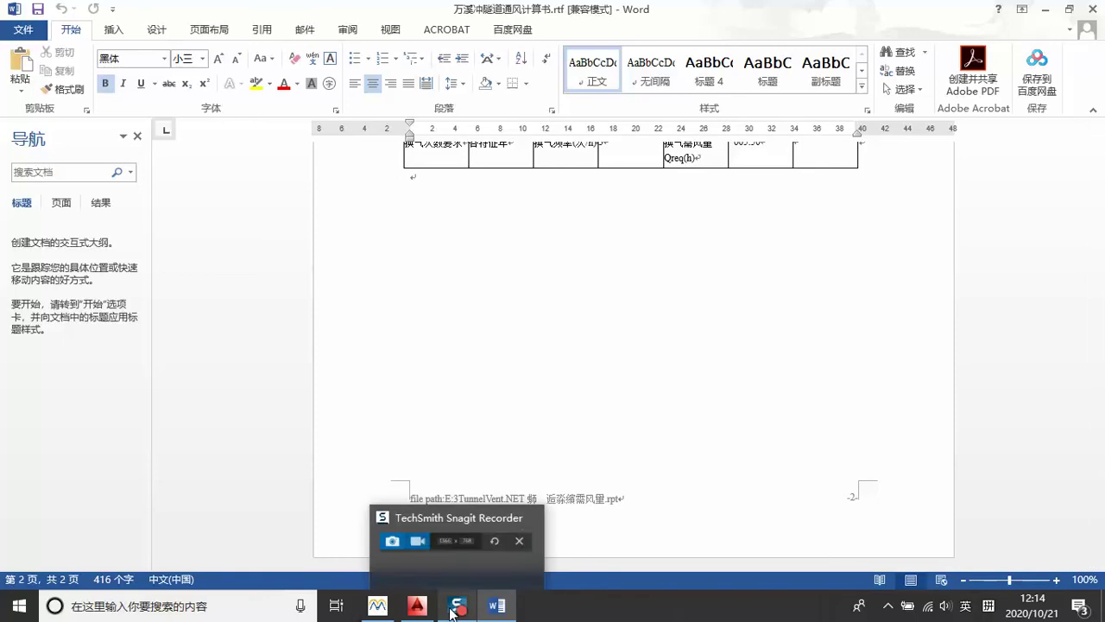
click(1094, 7)
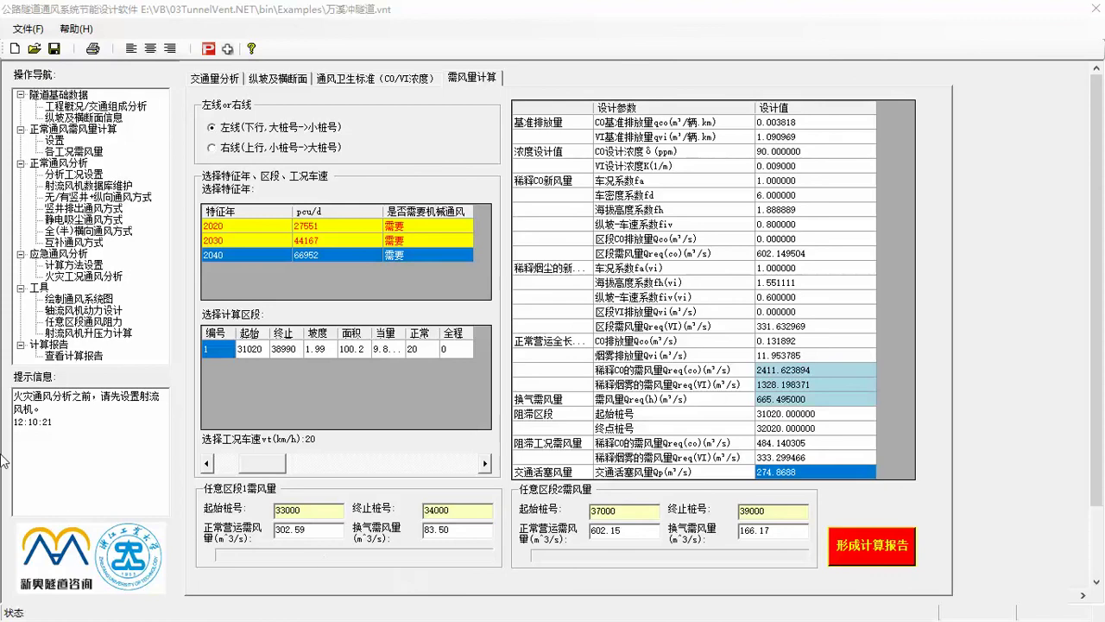
Step: Open the 通风卫生标准(CO/VI浓度) settings under 正常通风需风量计算
click(55, 139)
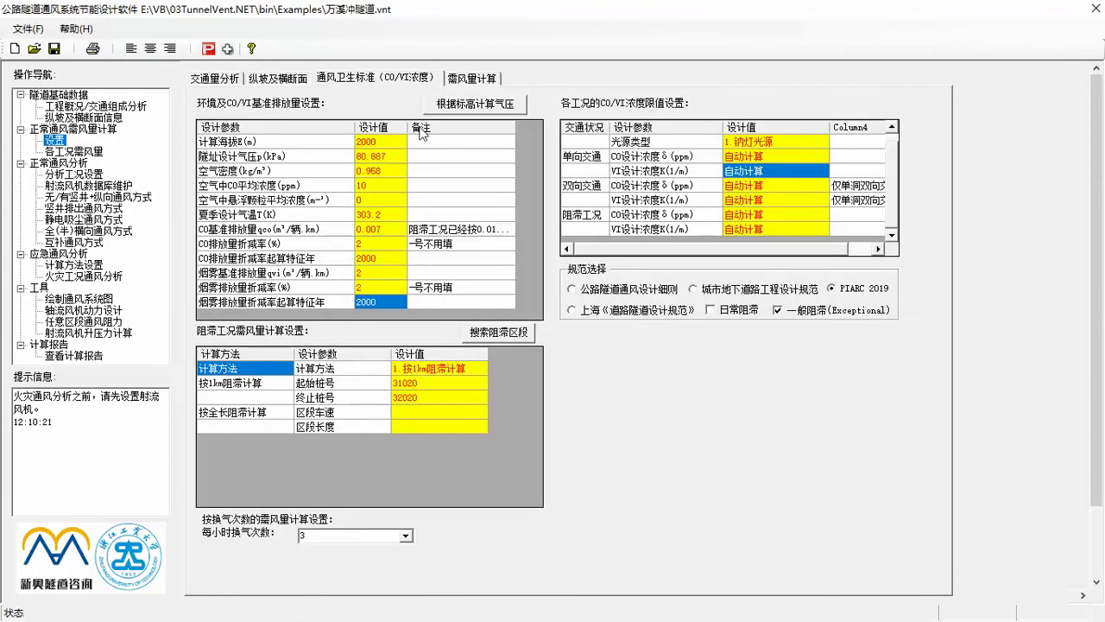
Step: Set the analysis condition to 左线 with design year 2040, then open the jet fan database
click(92, 175)
click(516, 90)
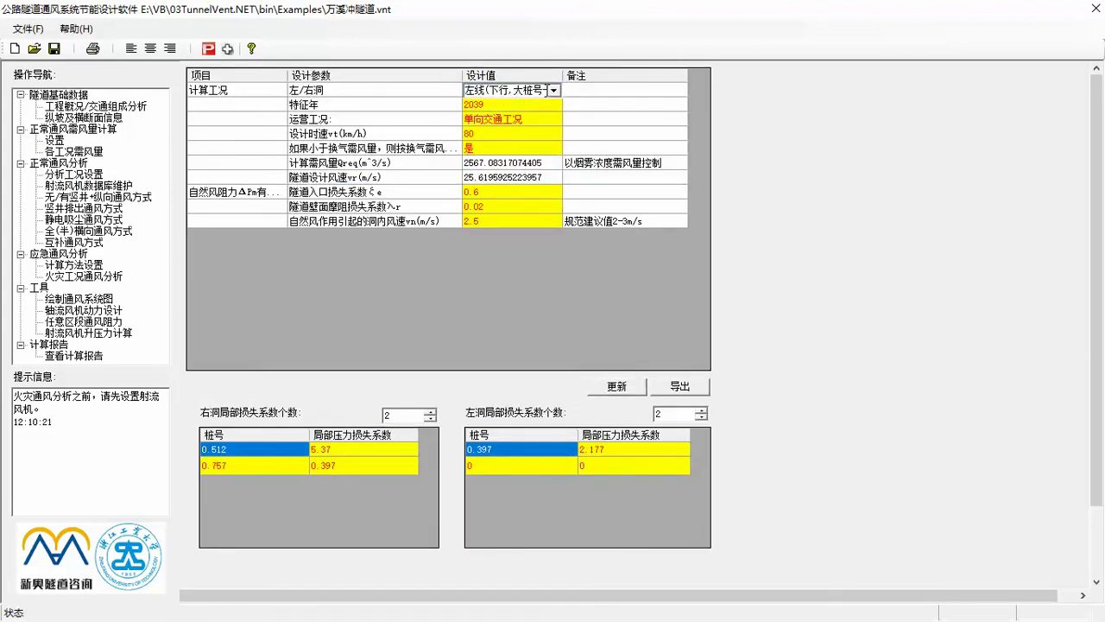
click(553, 90)
click(559, 90)
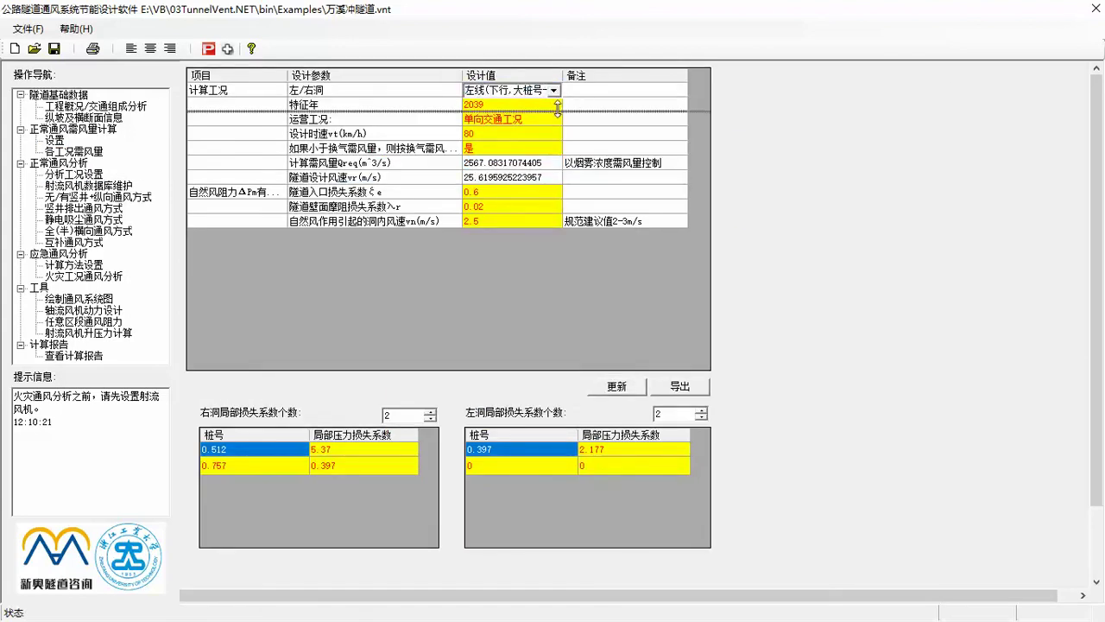
click(557, 107)
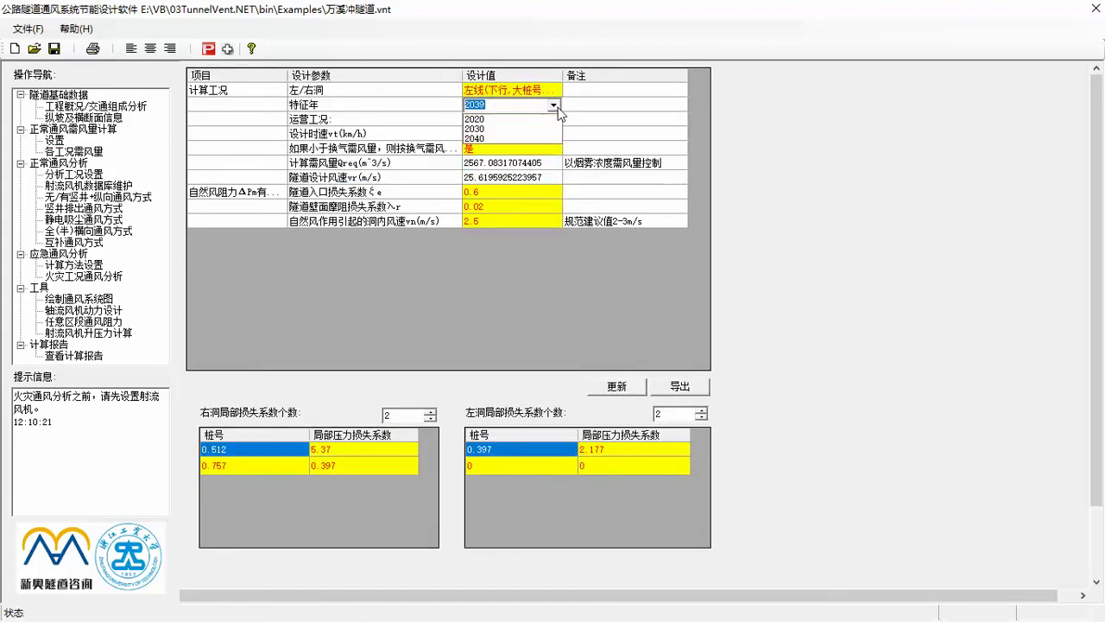
click(557, 107)
click(539, 134)
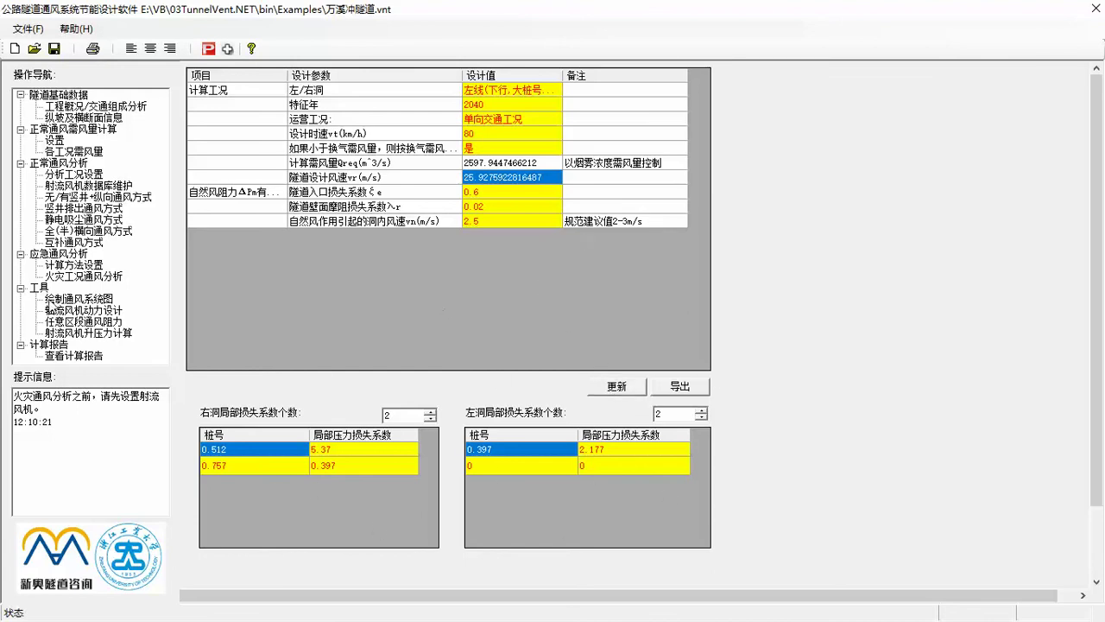
click(86, 184)
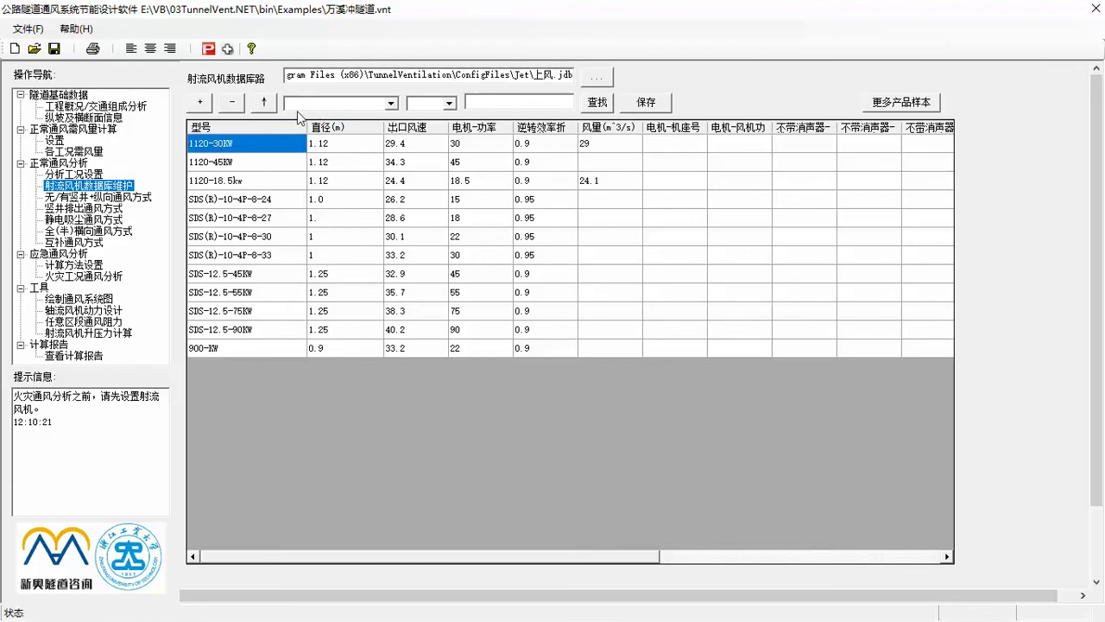
Step: Select the database path and the SDS(R)-10-4P-8-30 fan, then open 无/有竖井+纵向通风方式
drag(406, 75, 253, 73)
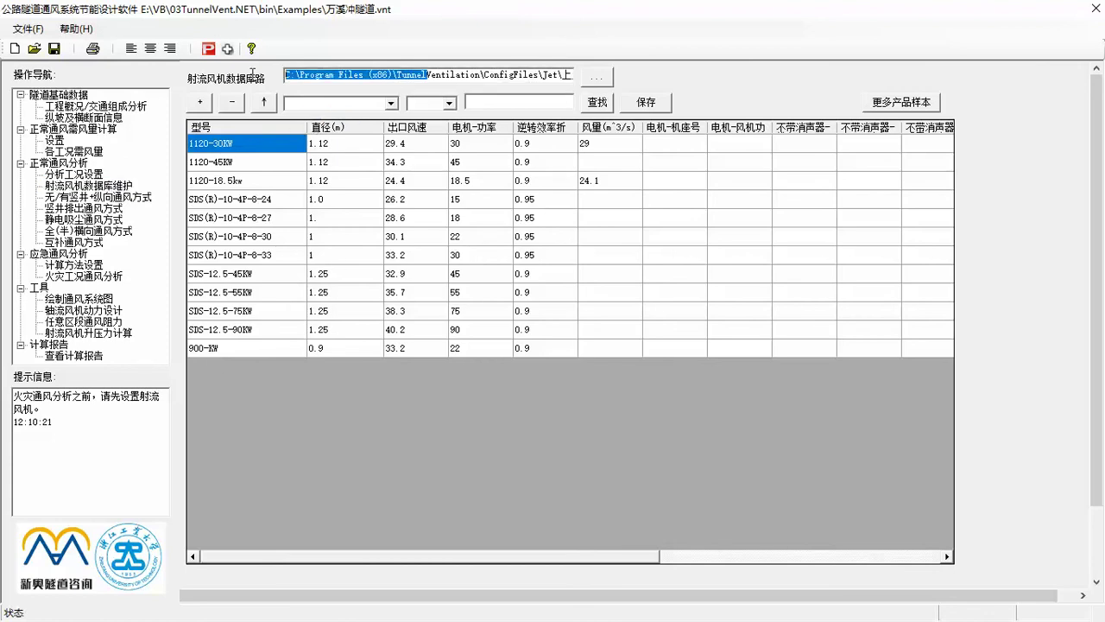
click(284, 238)
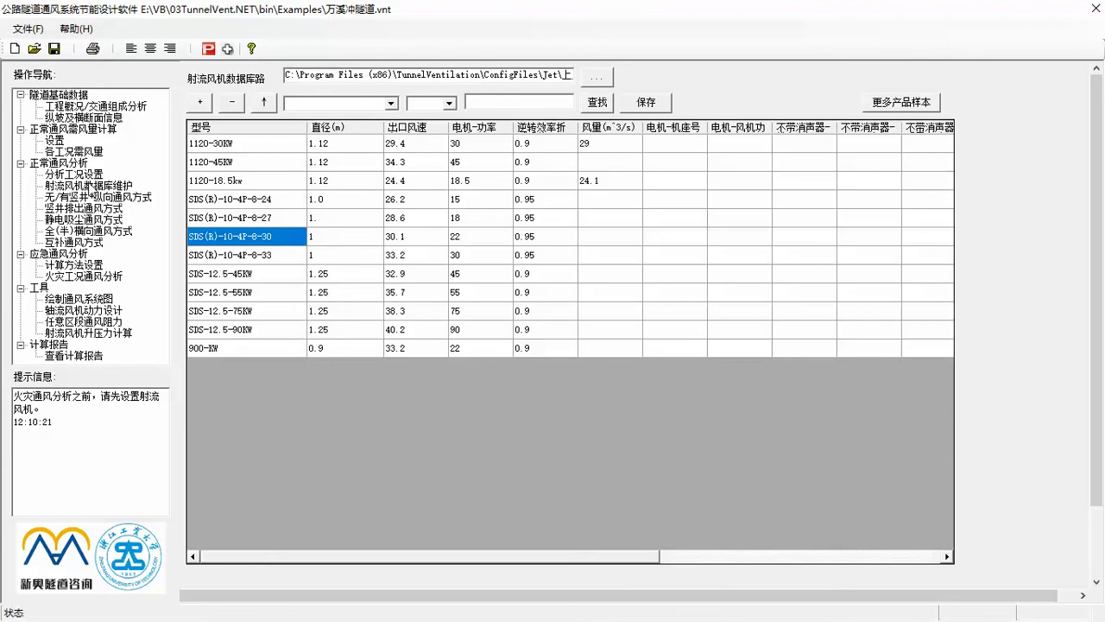
click(91, 197)
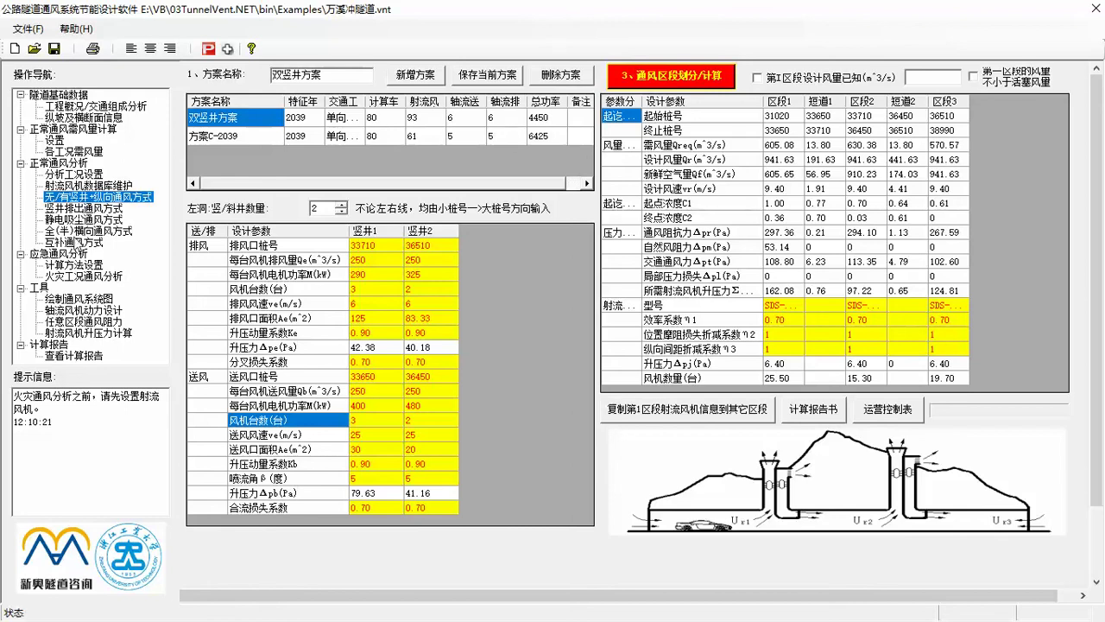
Step: Preview the semi-transverse, shaft exhaust, electrostatic and complementary modes, then load scheme 方案C-2039
click(79, 232)
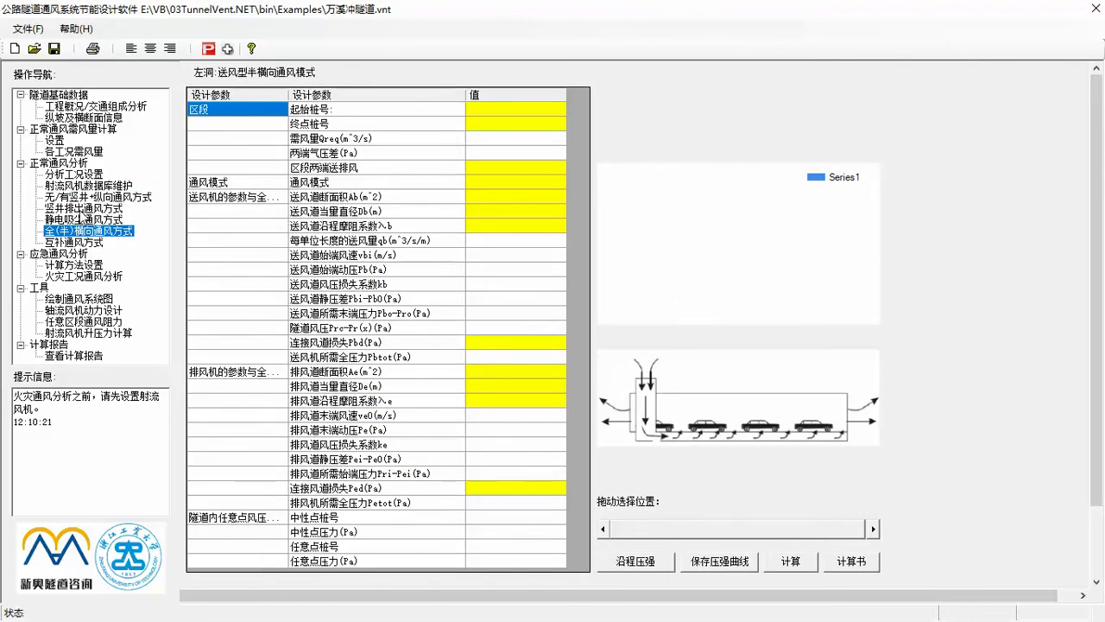
click(80, 208)
click(85, 221)
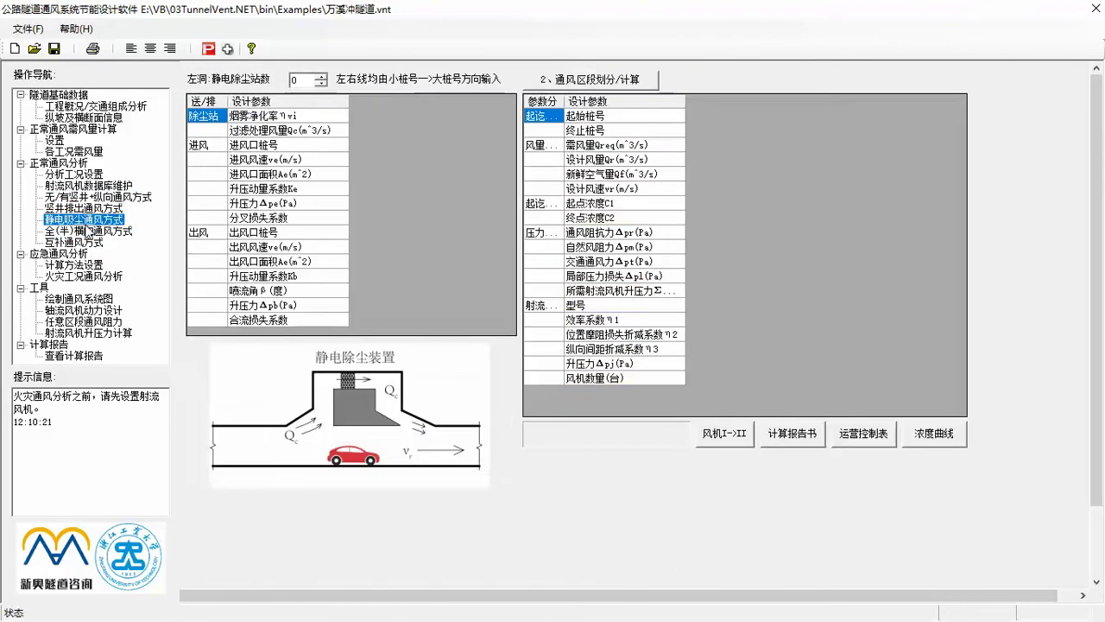
click(90, 243)
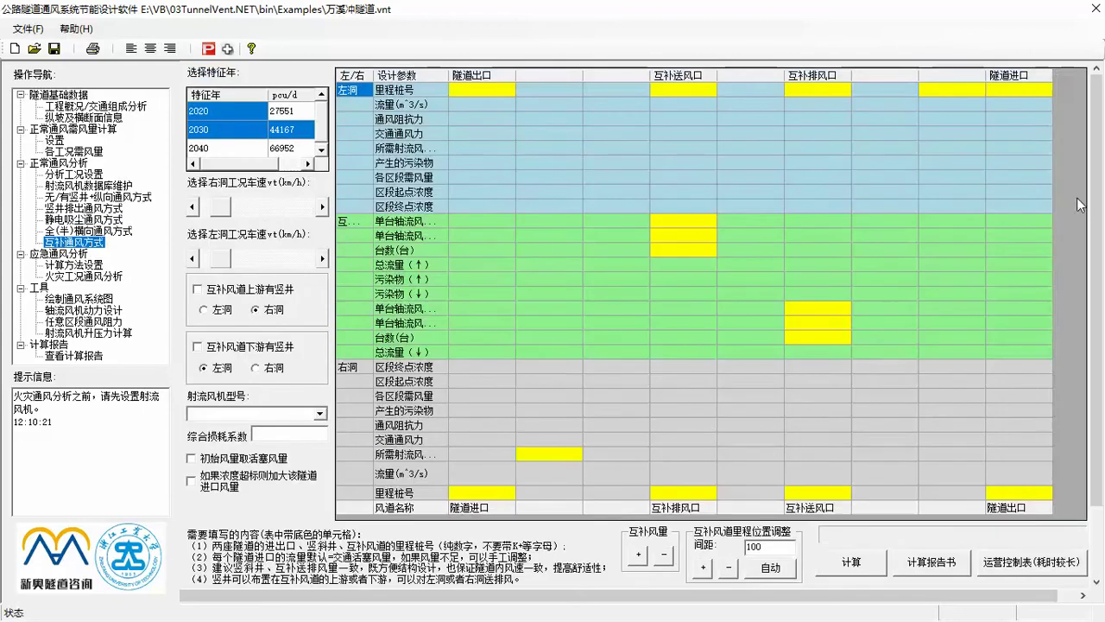
click(136, 198)
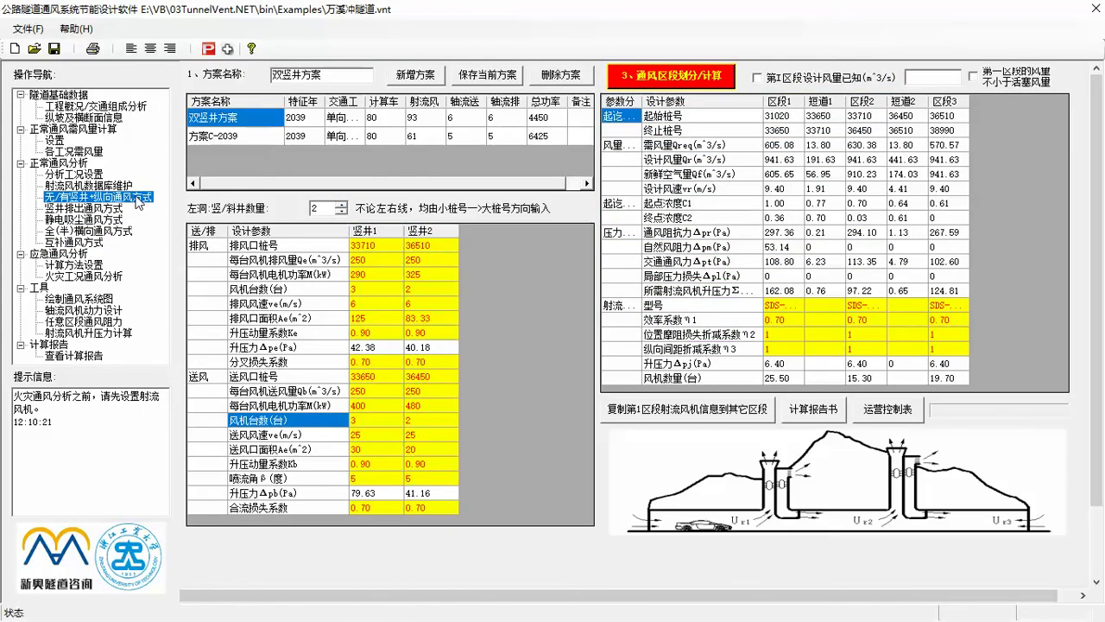
click(198, 138)
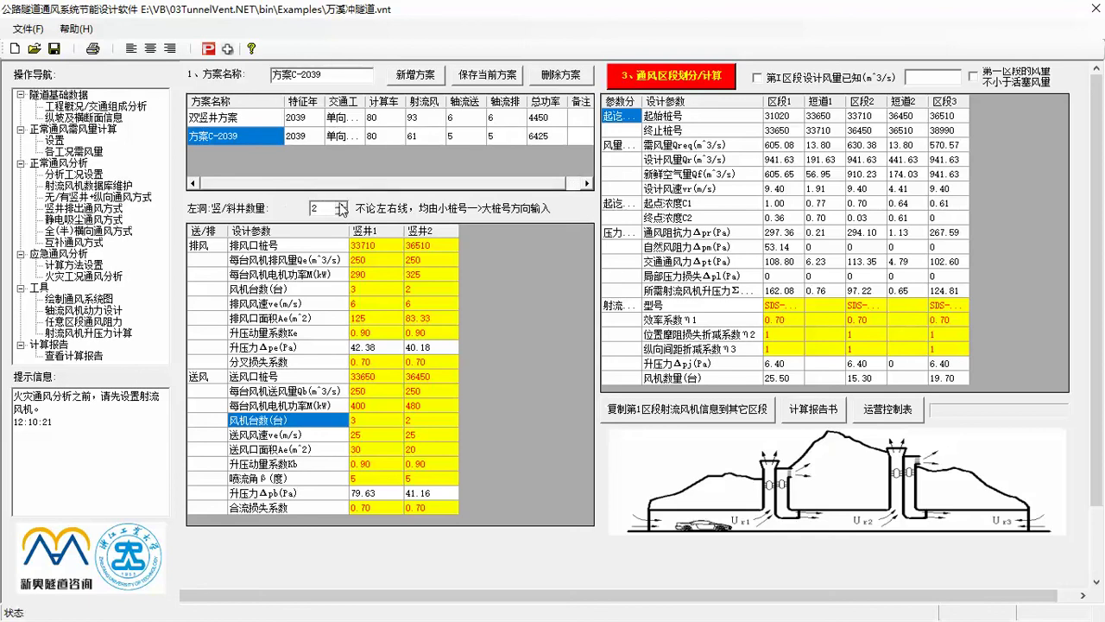
Step: Adjust the shaft count and recalculate 方案C-2039, giving zone 1 1755.08 m³/s airflow
click(341, 207)
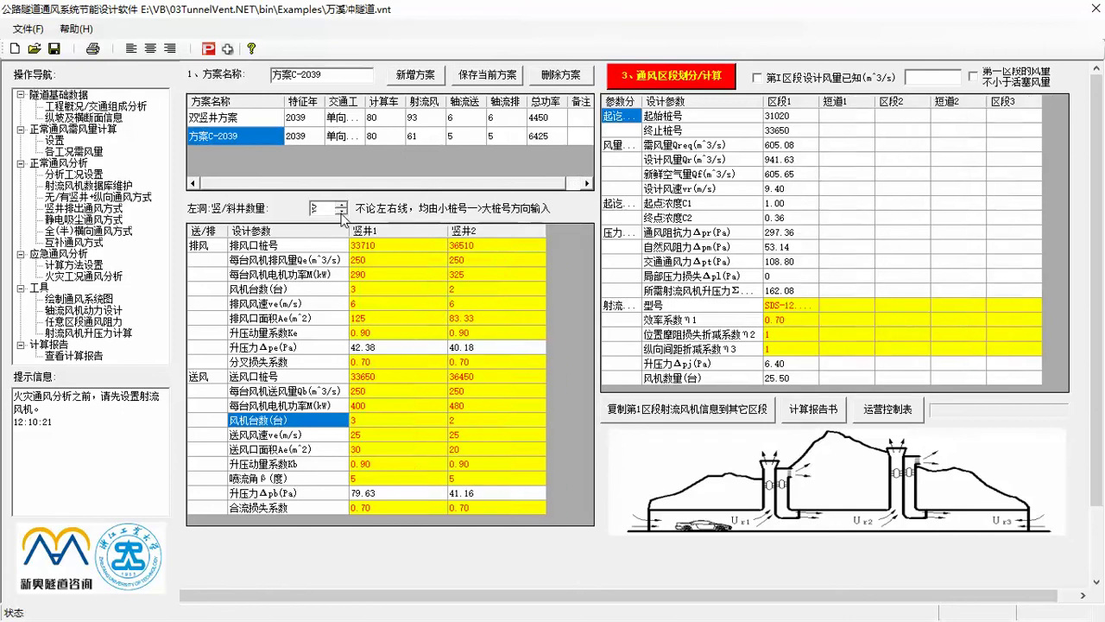
click(695, 84)
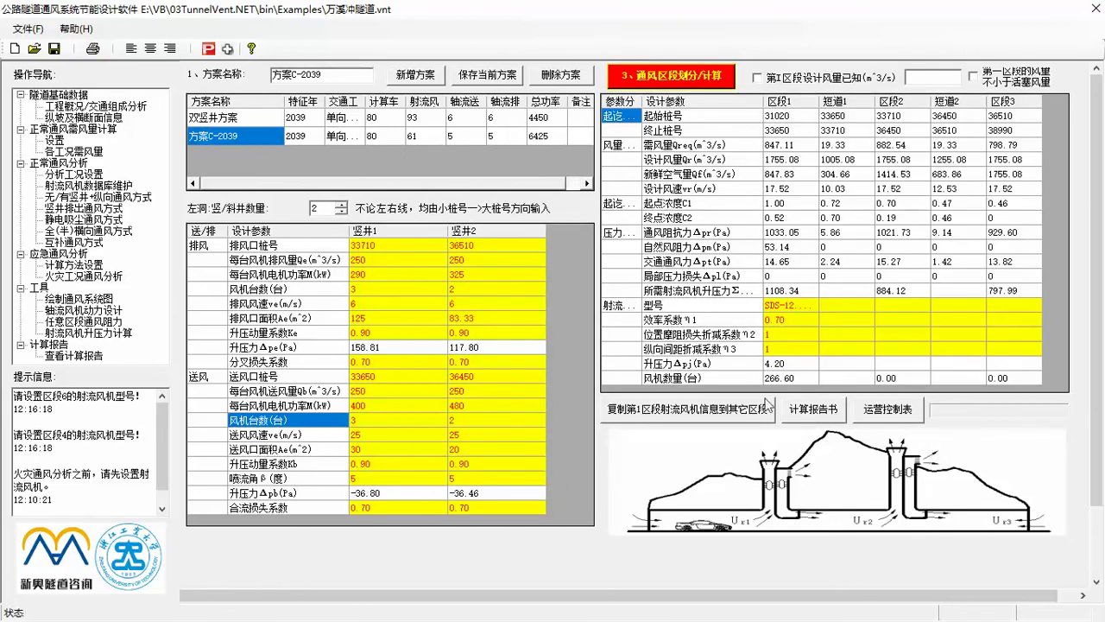
Step: Copy section 1 jet fan data to the other sections and give 竖井1 6 exhaust and 6 supply fans
click(726, 406)
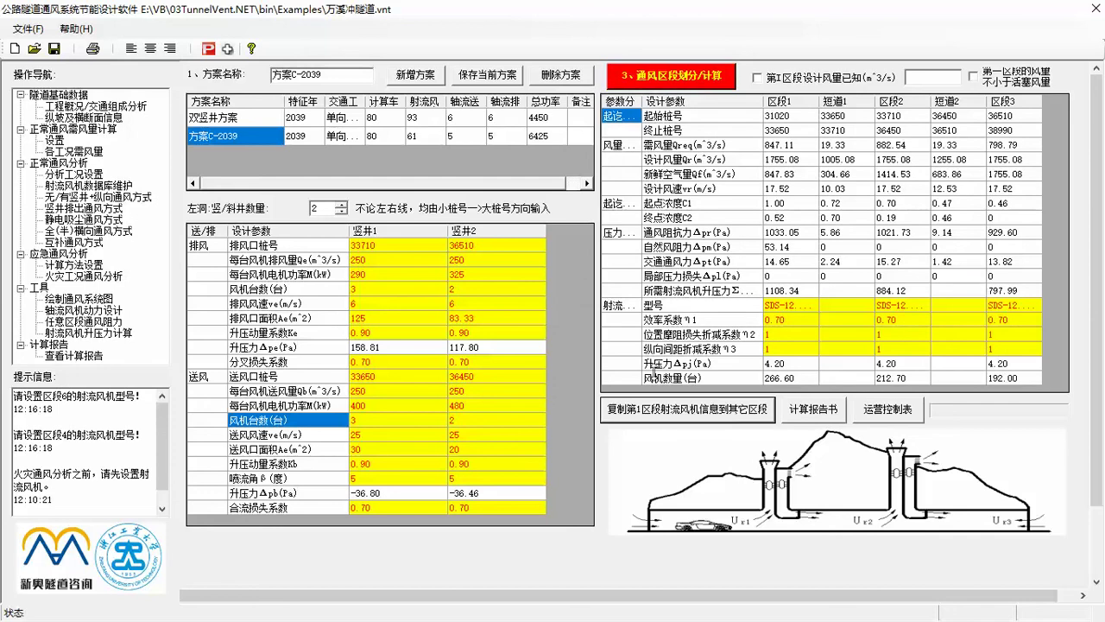
click(374, 289)
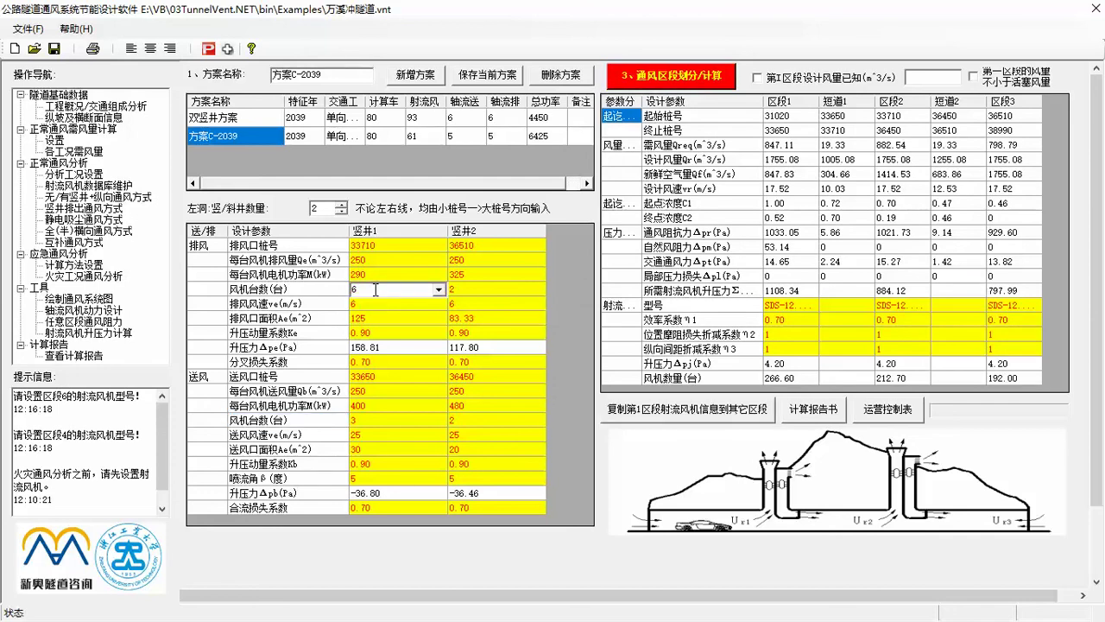
click(438, 290)
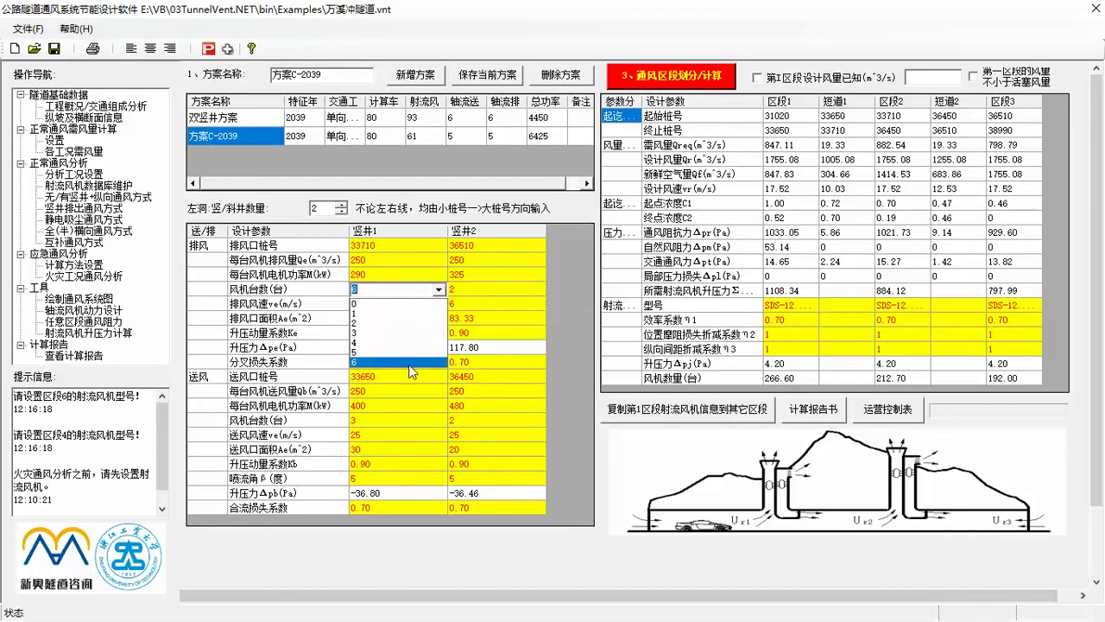
click(406, 361)
click(414, 422)
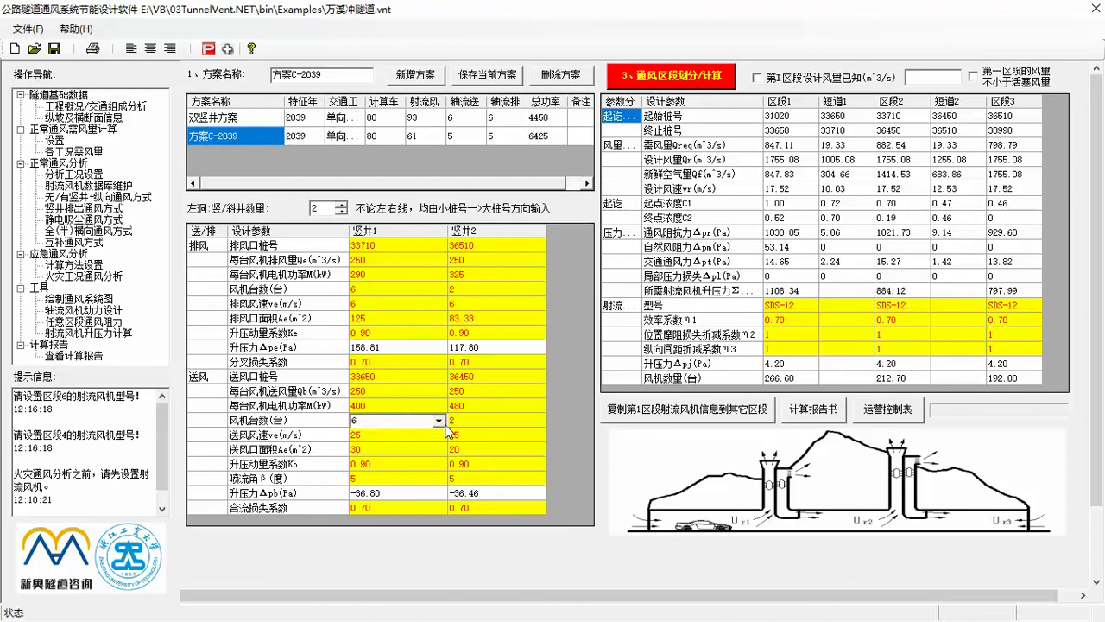
click(438, 421)
click(421, 499)
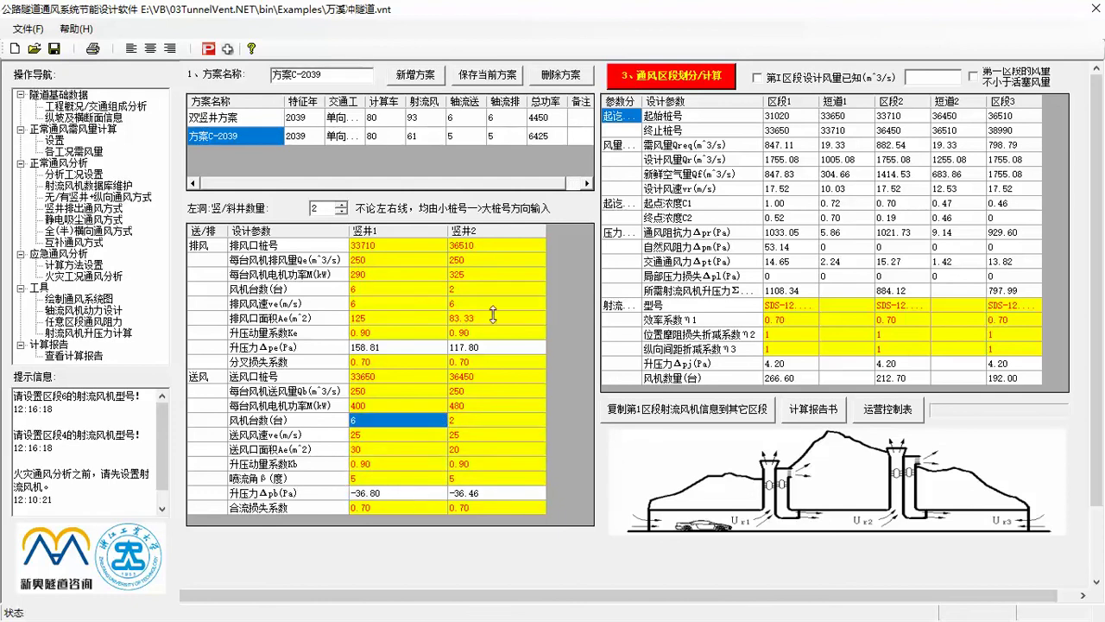
Step: Set 竖井2 to 6 exhaust and 6 supply fans and recalculate the sections
click(498, 292)
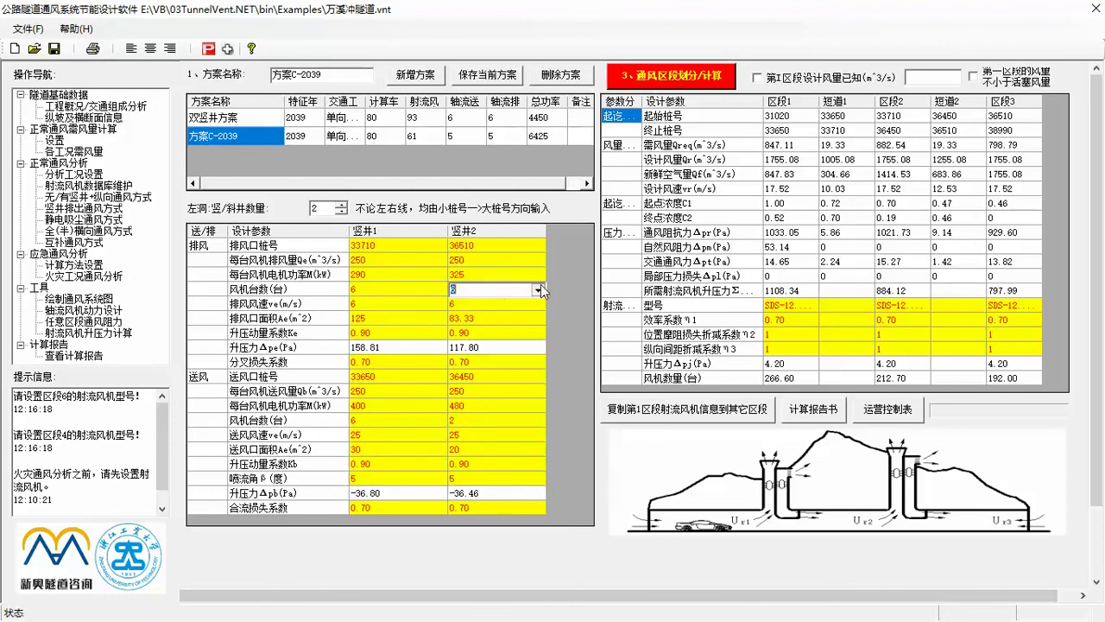
click(537, 290)
click(525, 363)
click(514, 406)
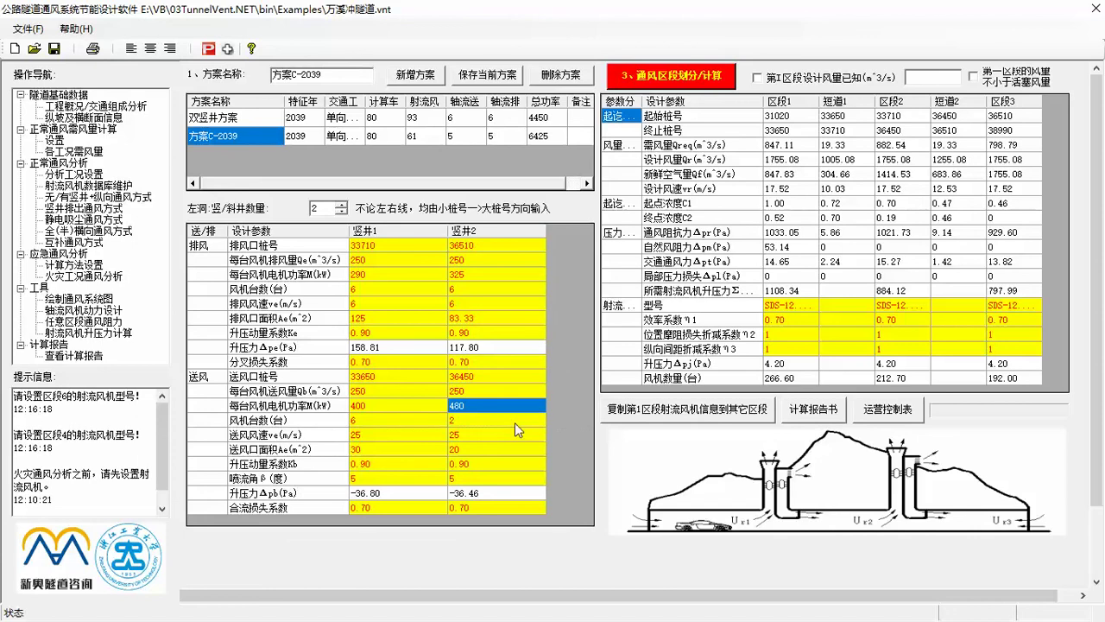
click(515, 421)
click(537, 421)
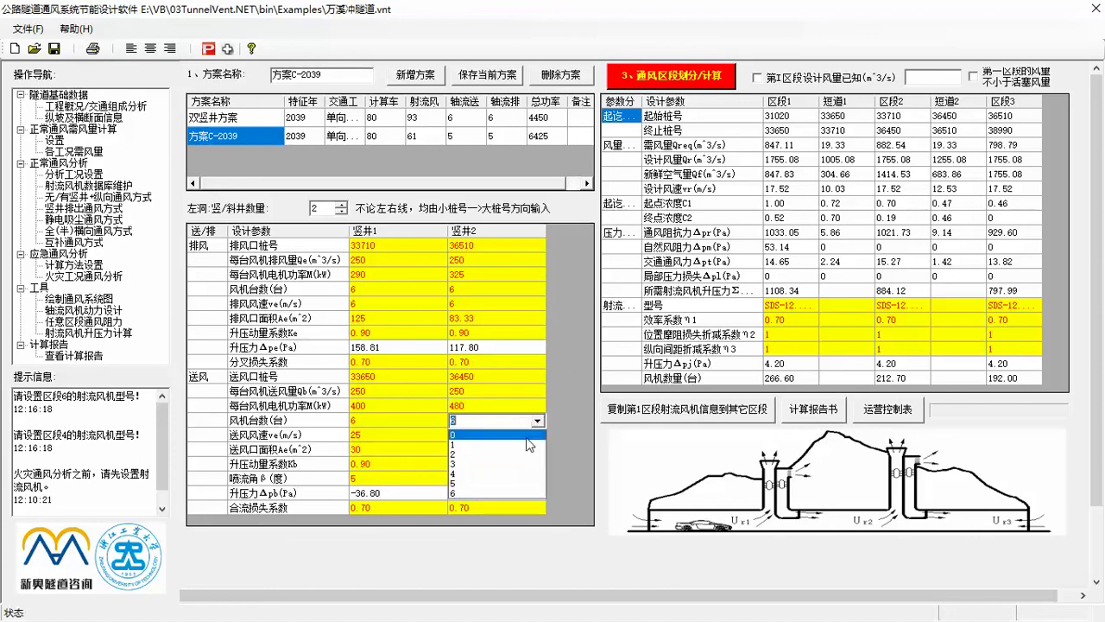
click(504, 491)
click(668, 67)
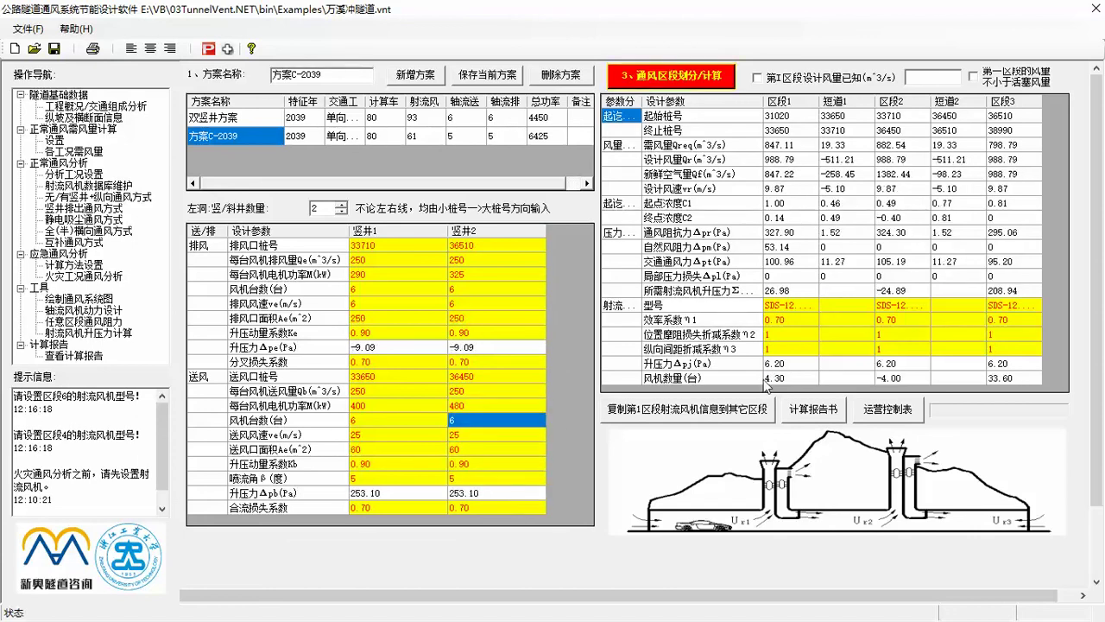
Step: Reduce 竖井2 to 5 exhaust and 5 supply fans and recalculate, giving jet fan counts 10.20, 11.60, 31.70
click(490, 292)
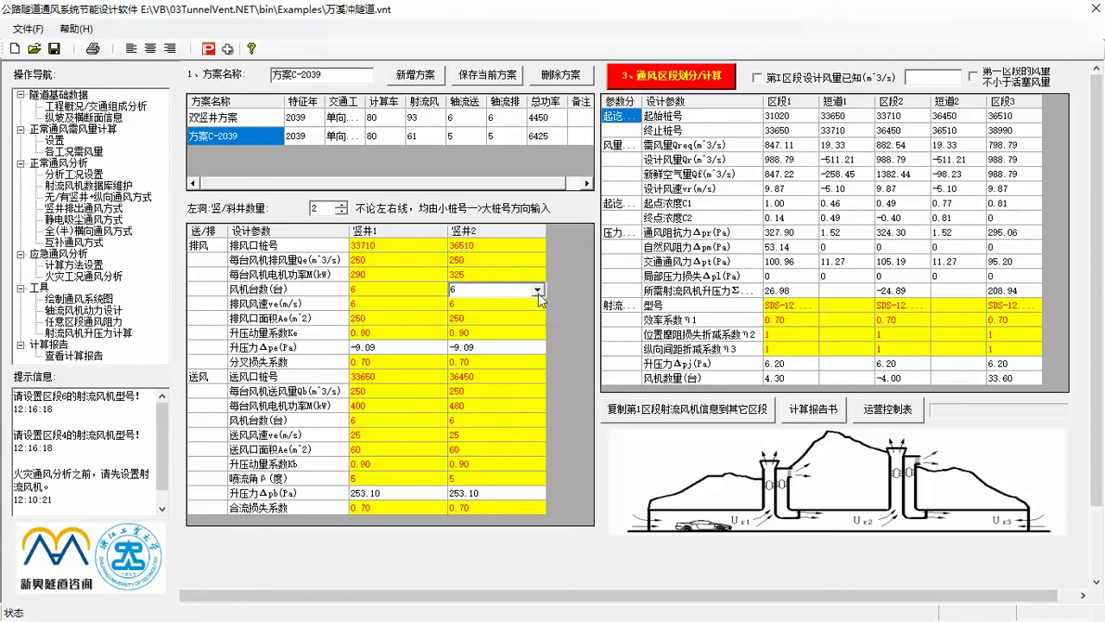
click(538, 290)
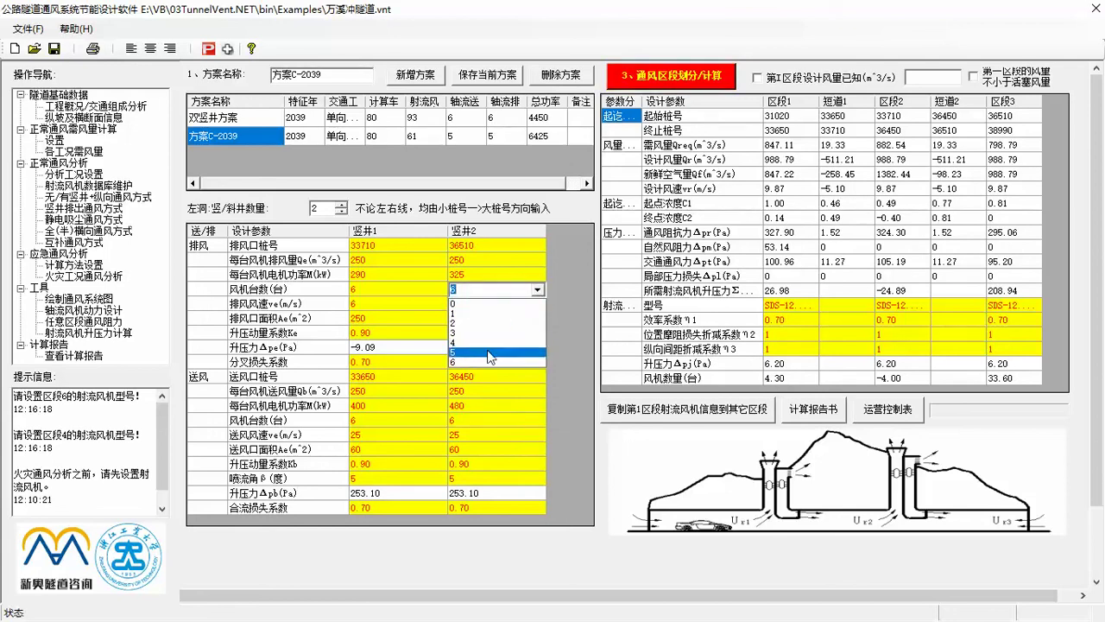
click(493, 351)
click(523, 421)
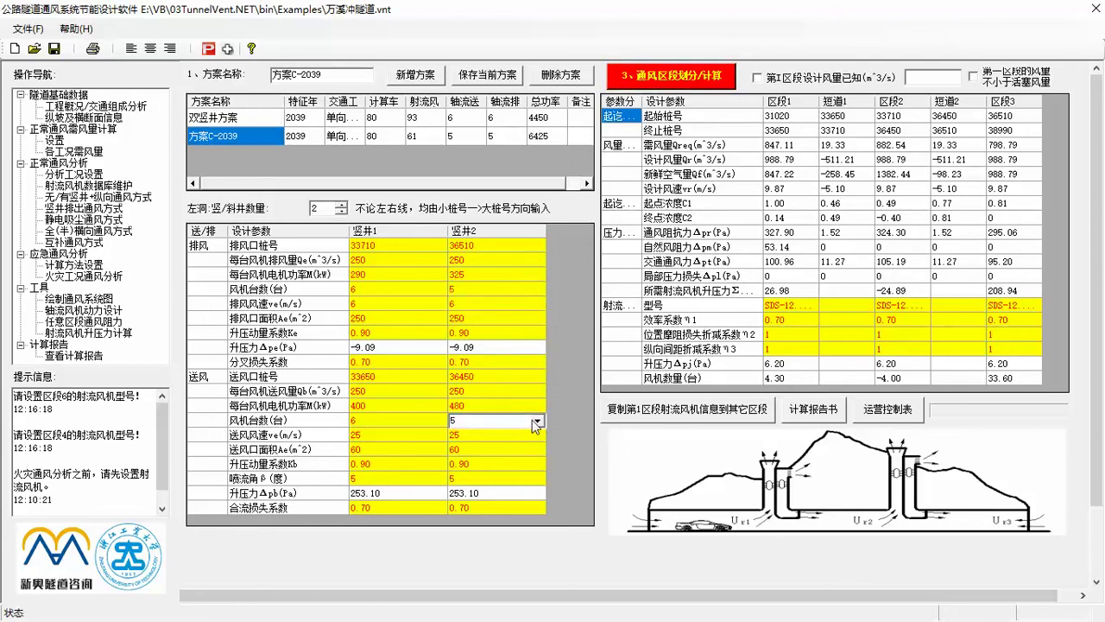
click(536, 422)
click(492, 484)
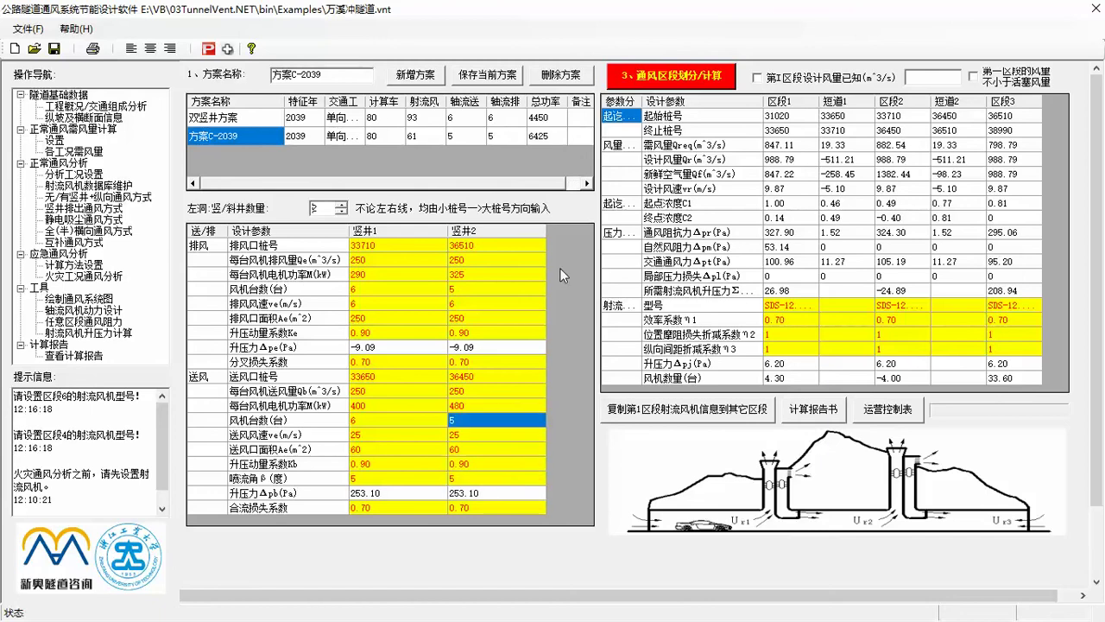
click(644, 76)
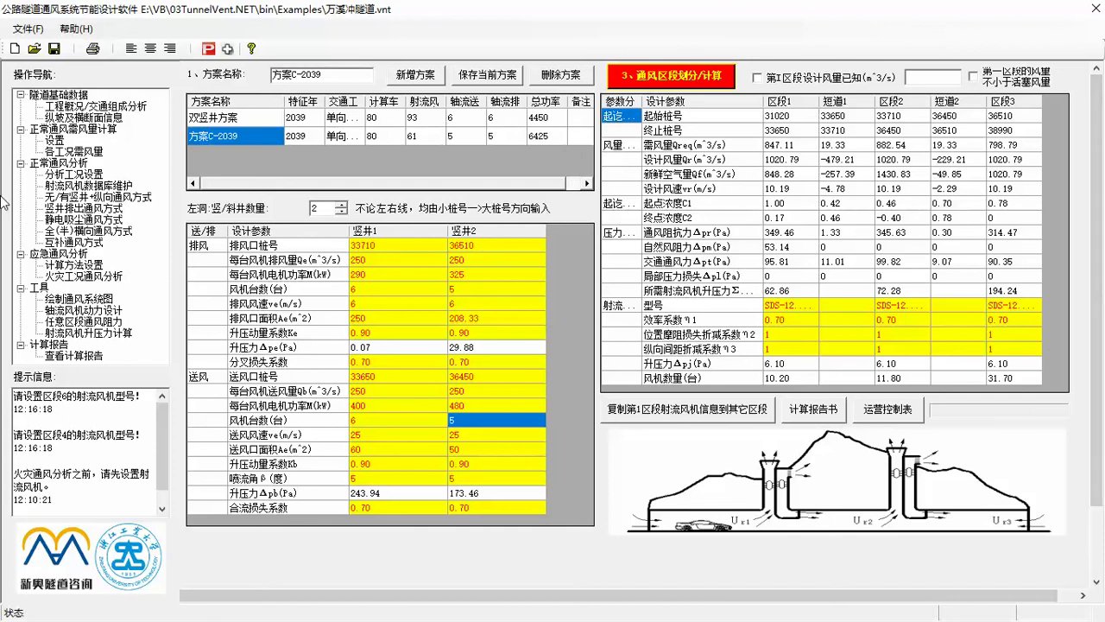
Step: Save 方案C-2039, check the jet fan counts for 区段1 and 区段3, and go to 绘制通风系统图
click(501, 78)
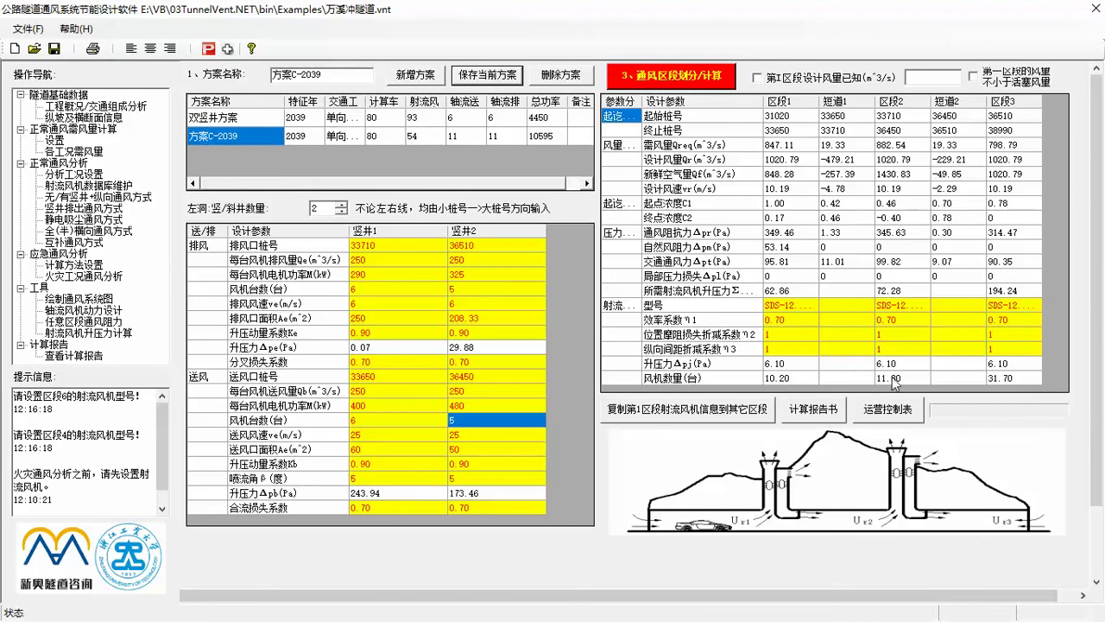
click(1014, 378)
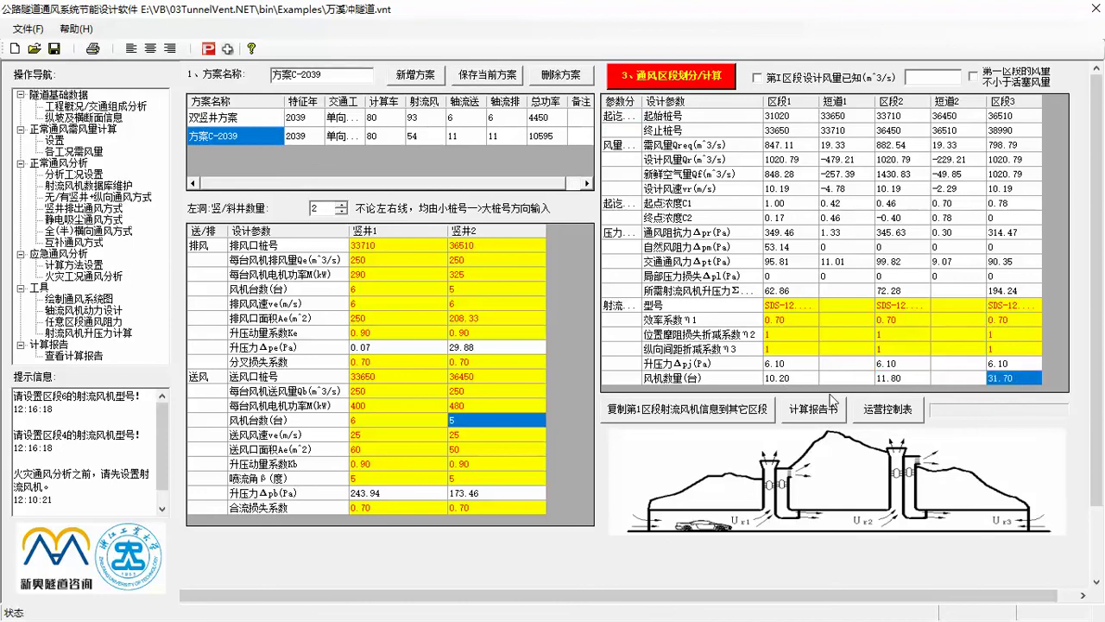
click(791, 380)
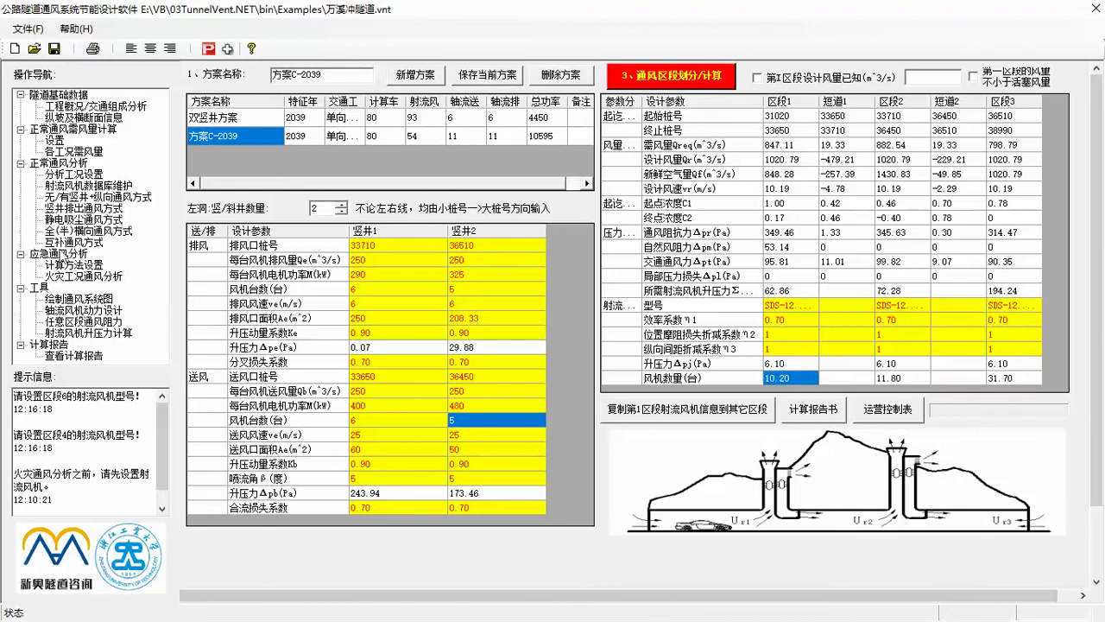
click(79, 299)
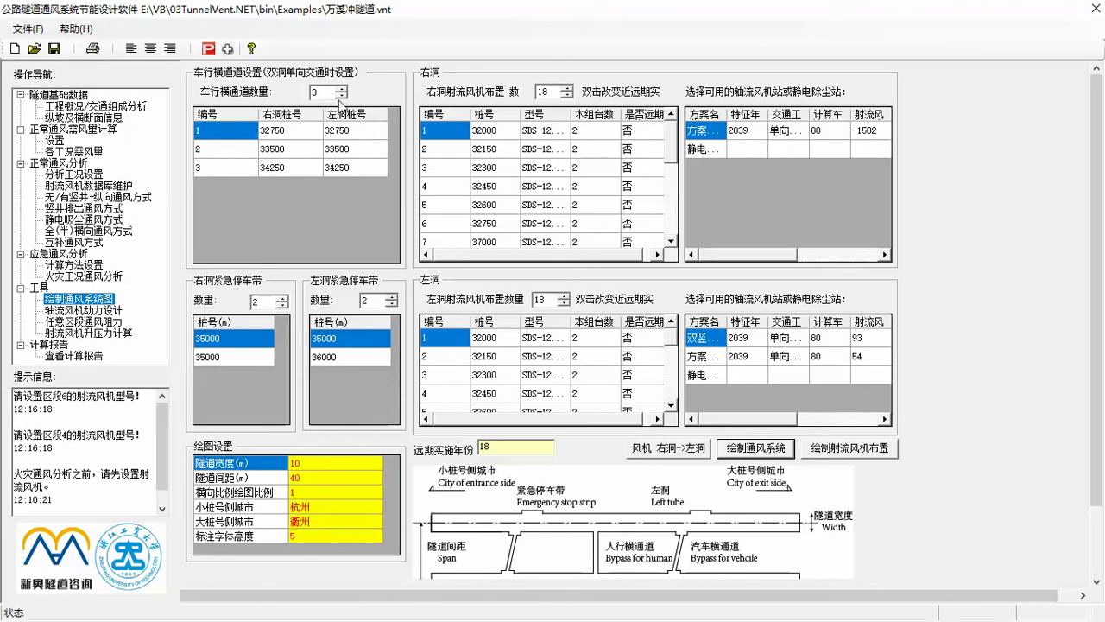
Step: Review the right-tube emergency stop strips and jet fan positions, including the station at 32600
click(227, 355)
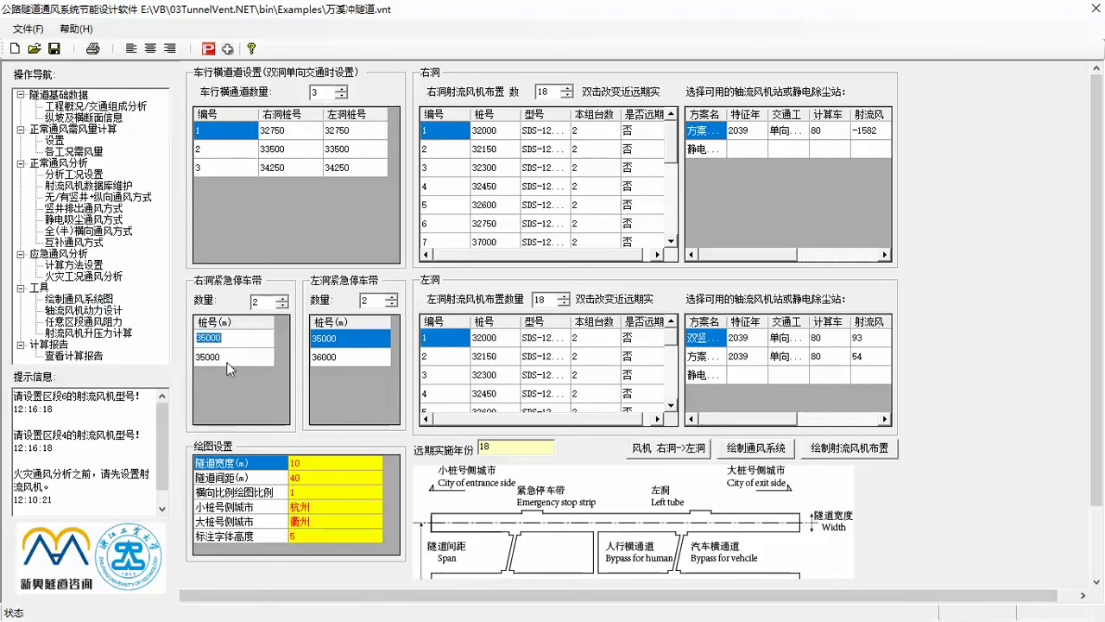
click(488, 169)
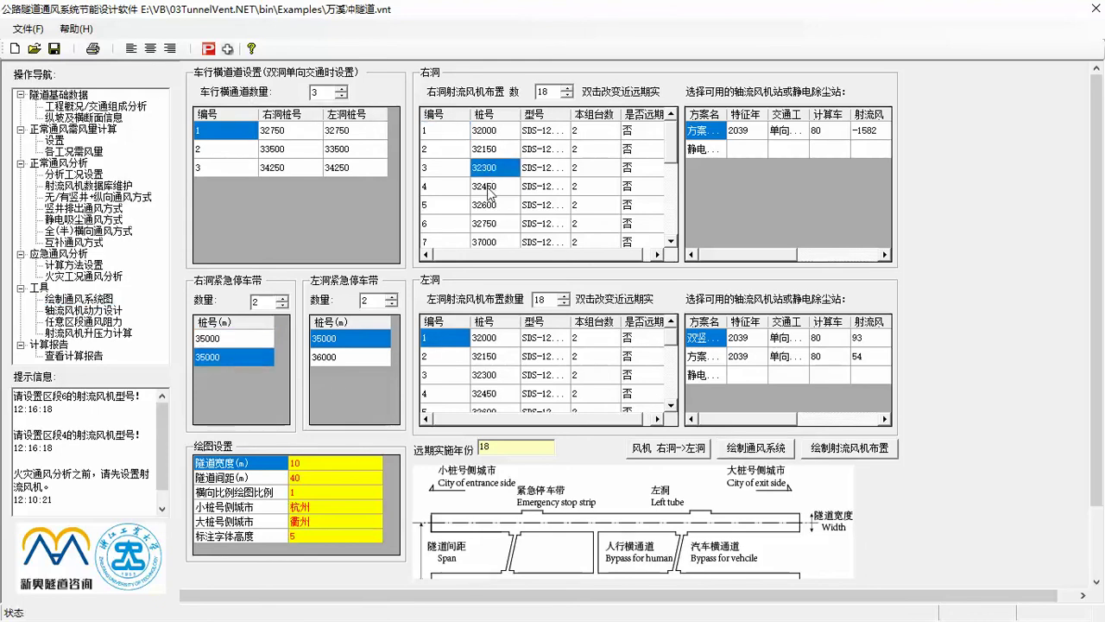
click(490, 189)
click(489, 208)
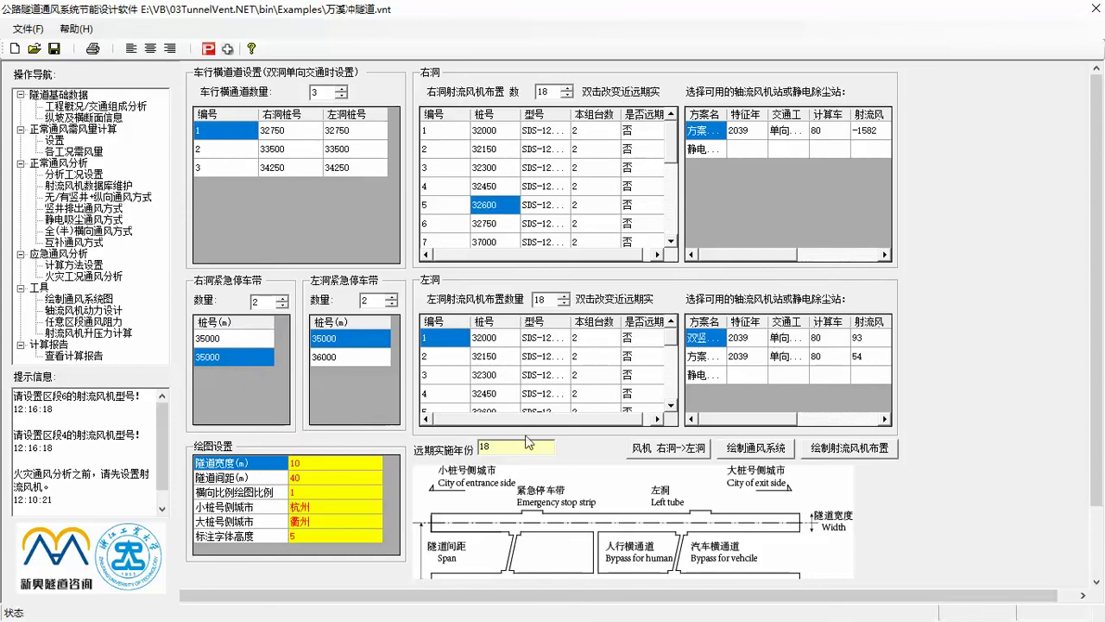
Step: Set the long-term implementation year to 2030 and generate the ventilation system diagram in AutoCAD
drag(514, 446, 445, 455)
text(2030)
click(764, 449)
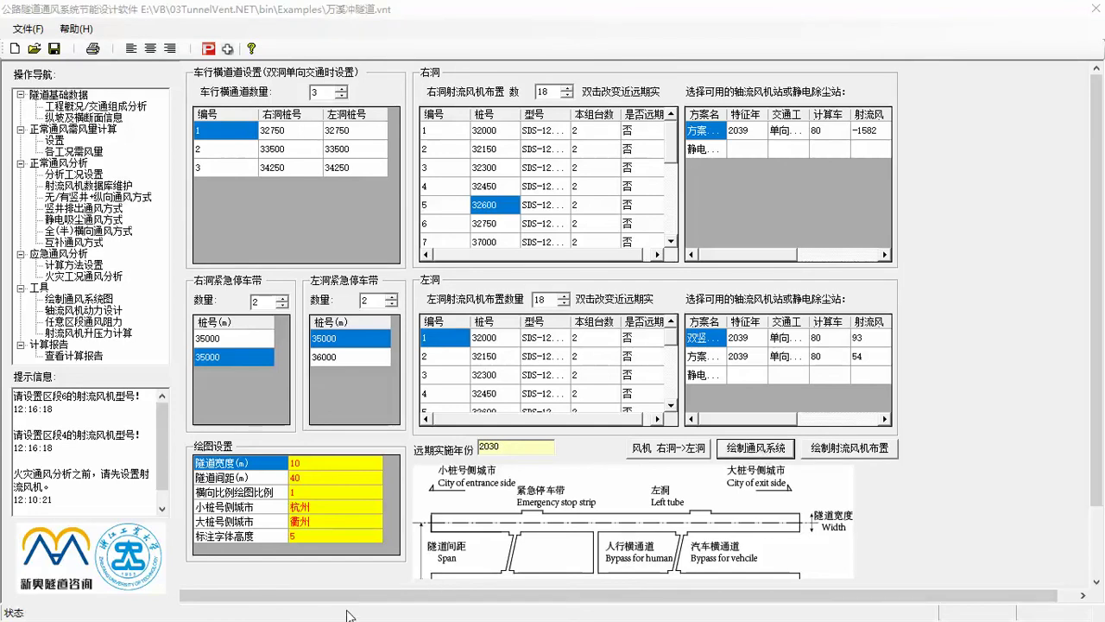
key(super)
mouse_move(415, 609)
click(494, 561)
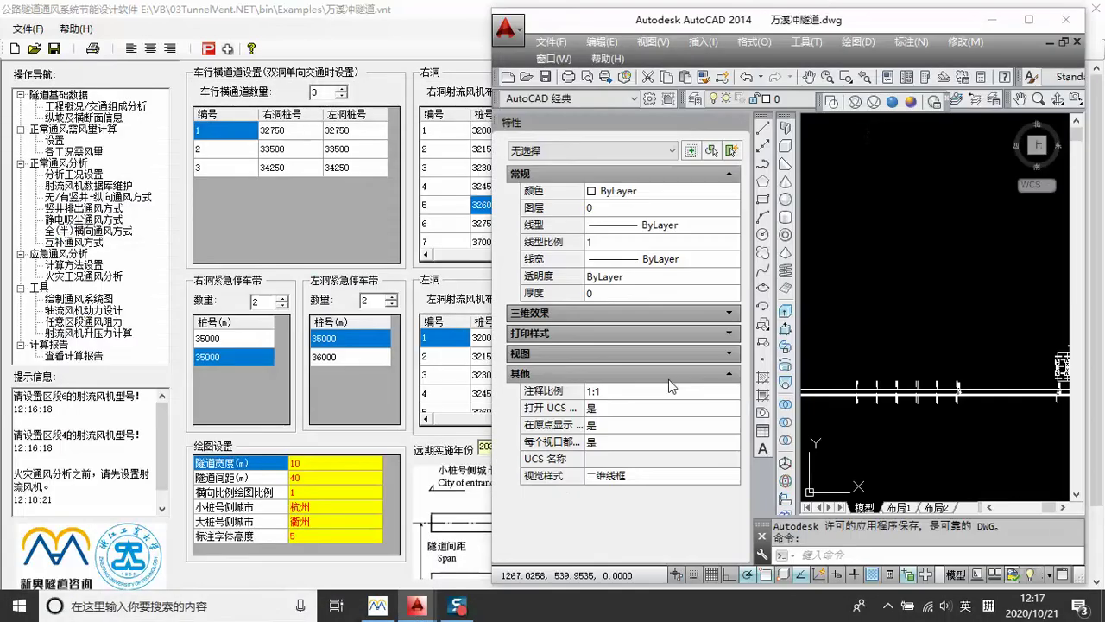
click(1028, 19)
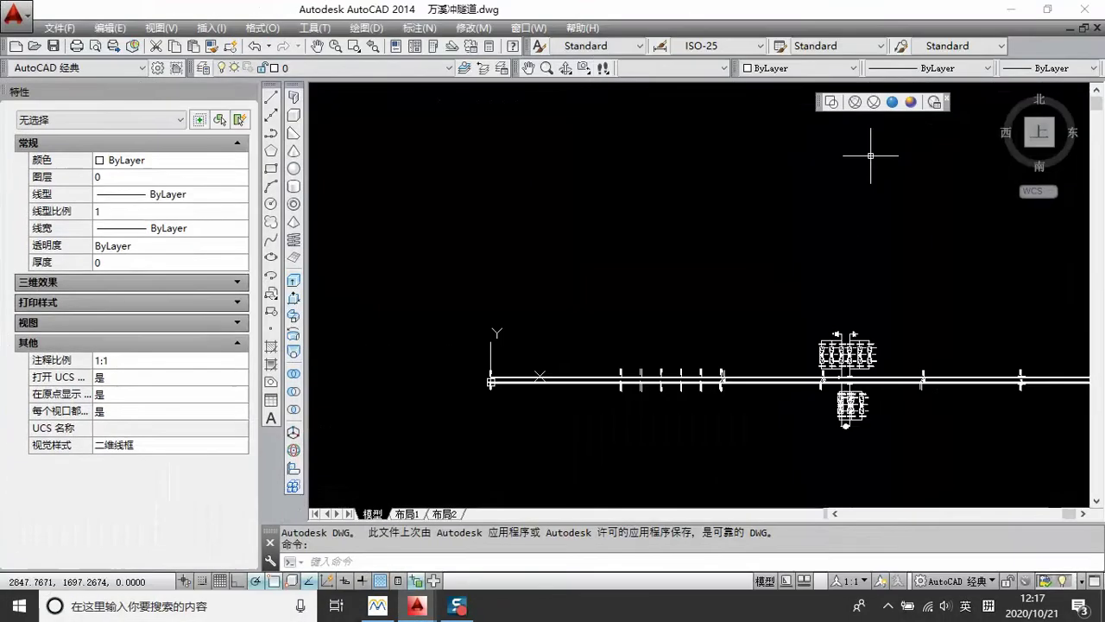
scroll(646, 409, up, 5)
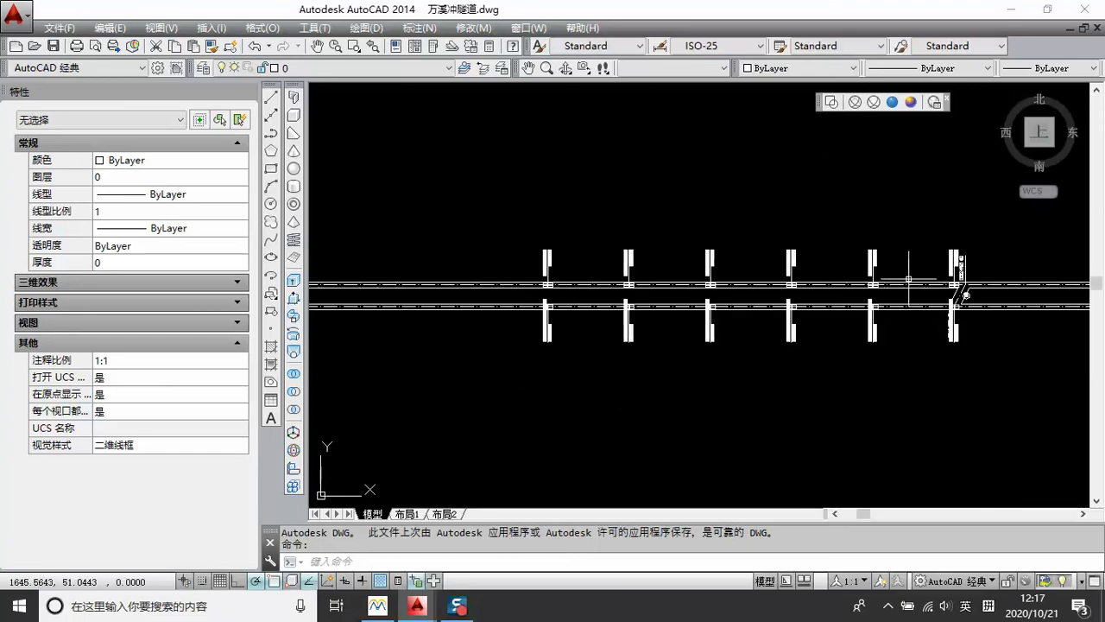
scroll(962, 295, down, 8)
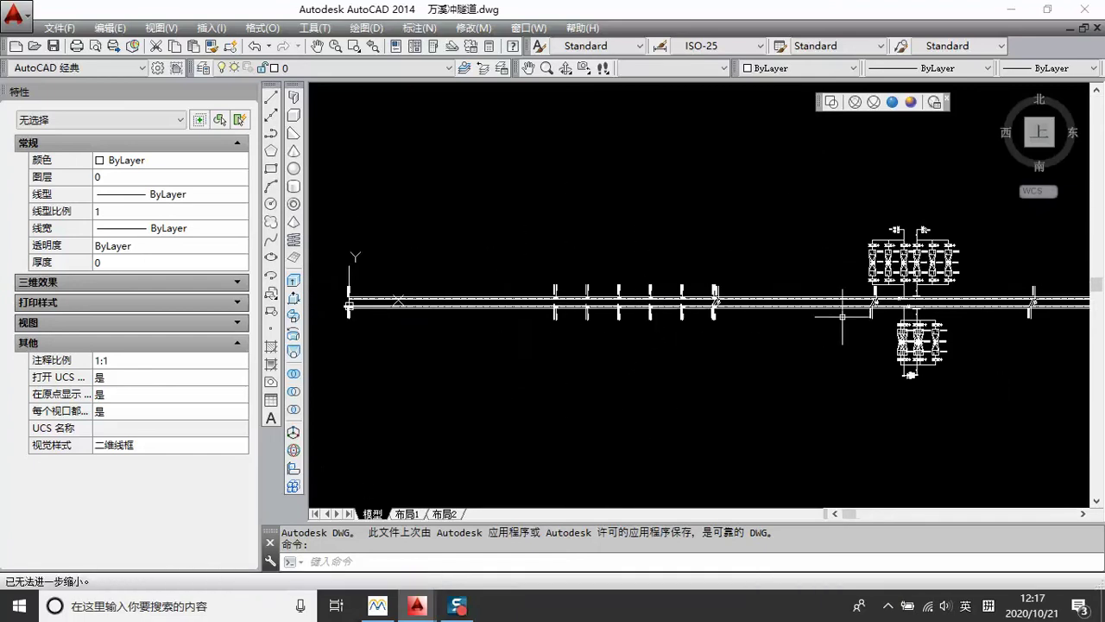
scroll(899, 312, up, 4)
scroll(992, 316, down, 6)
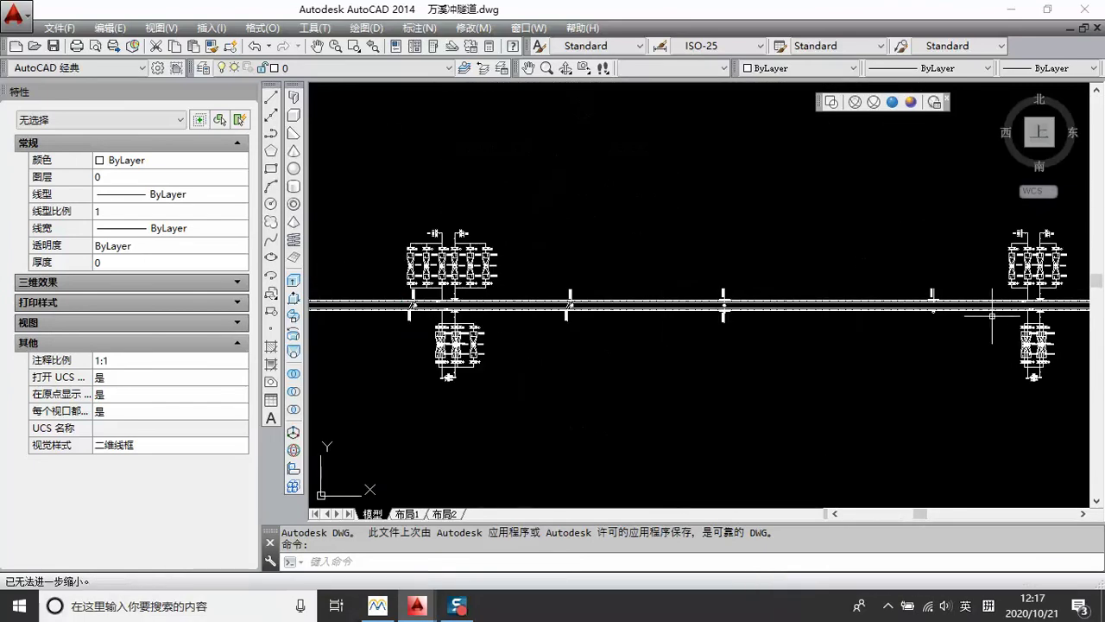
scroll(991, 316, up, 3)
scroll(806, 337, up, 3)
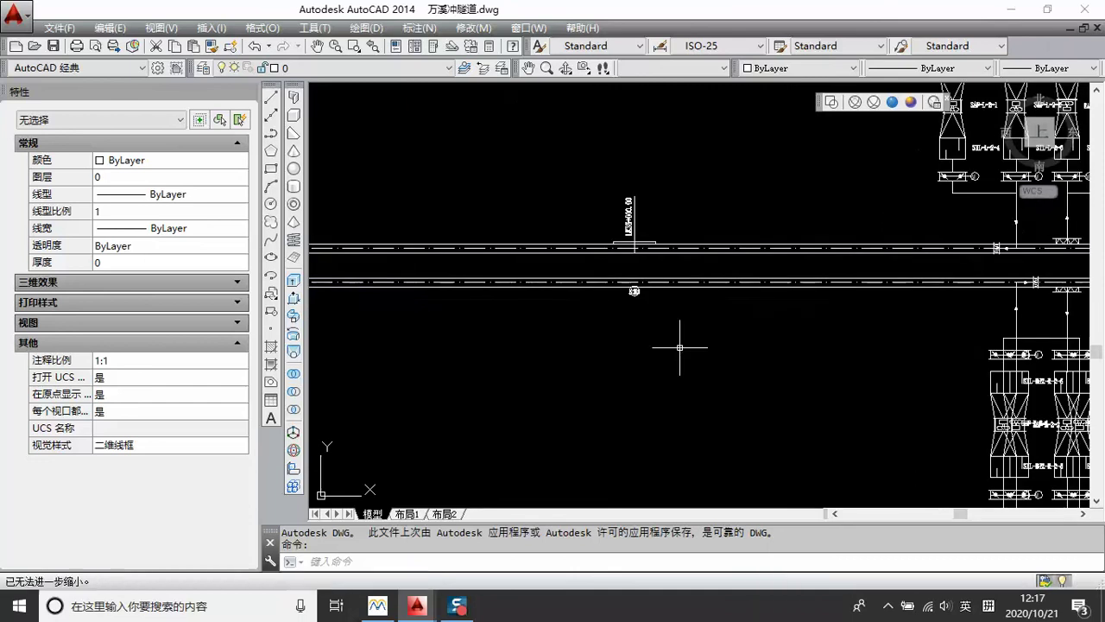
scroll(601, 346, up, 2)
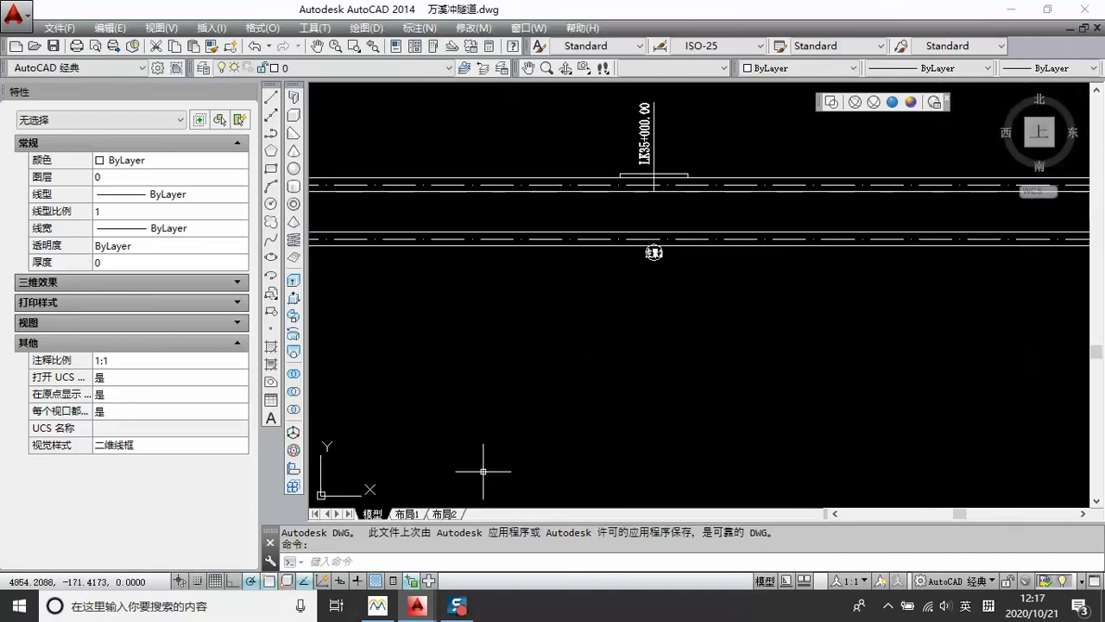
click(390, 611)
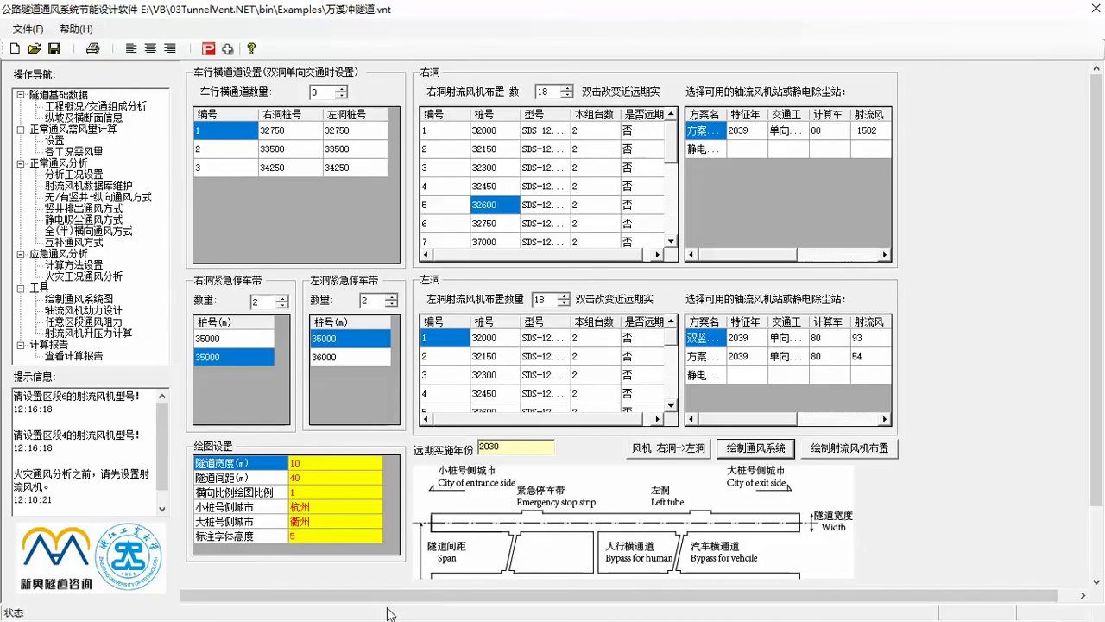